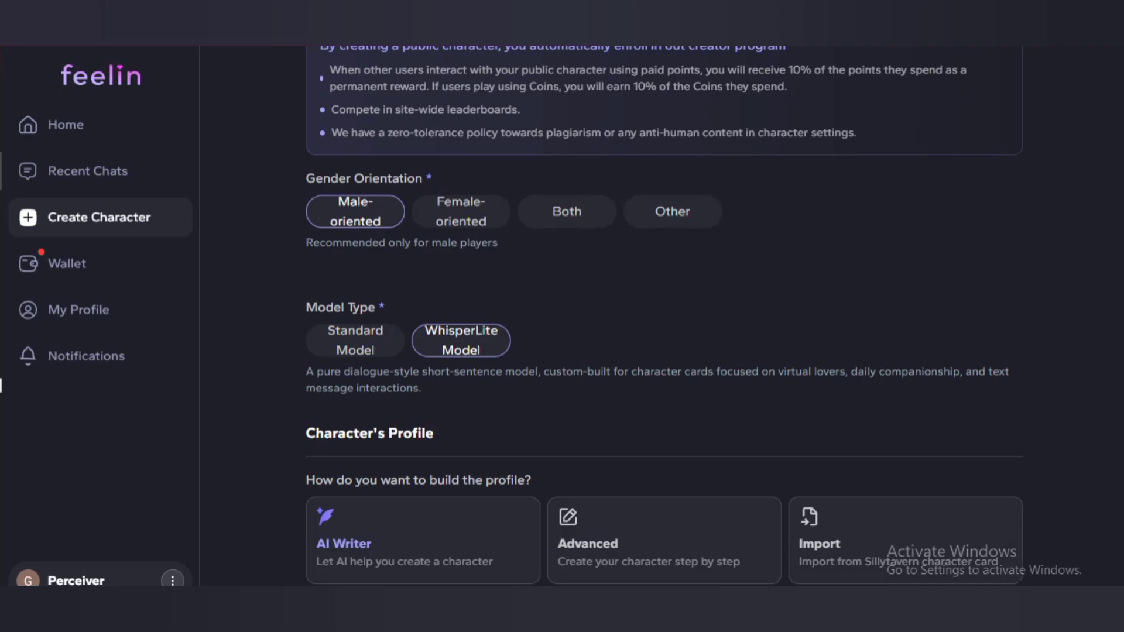
Choose the Standard Model as the character's model type
click(355, 341)
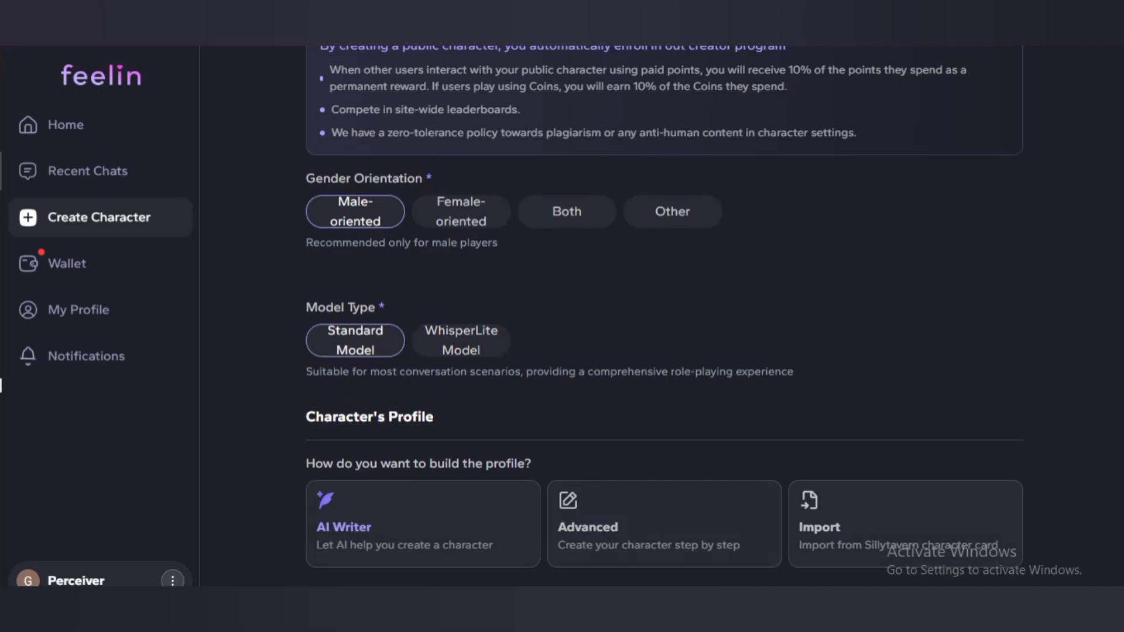
Clear the existing tourist guide prompt for generating the character's appearance
scroll(664, 316, up, 12)
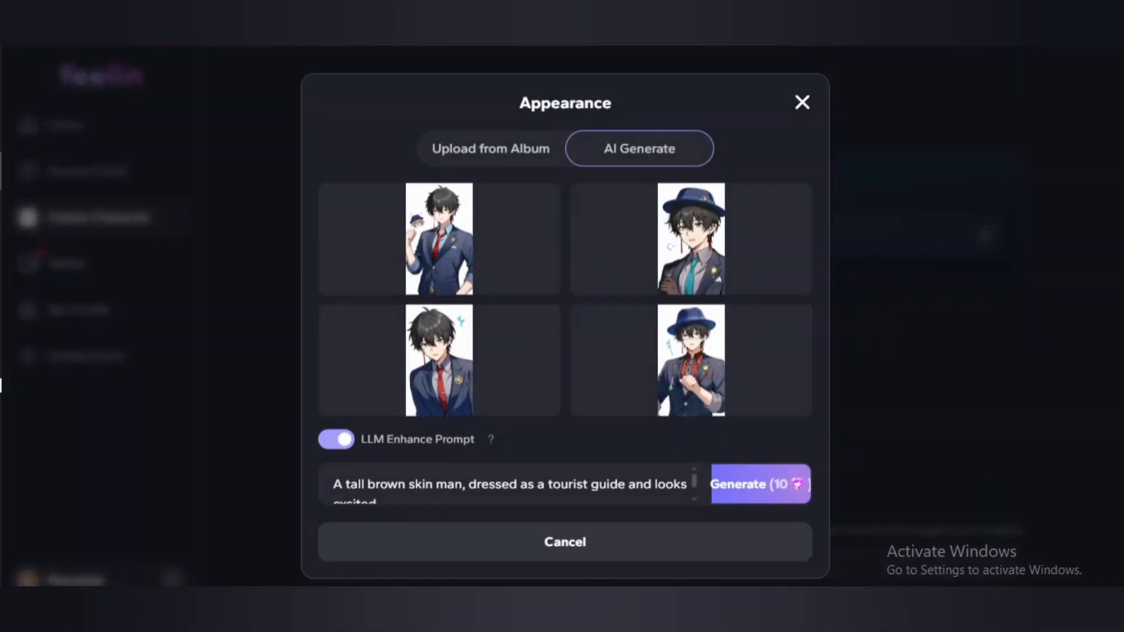
click(377, 500)
key(BackSpace)
key(BackSpace)
key(BackSpace)
key(BackSpace)
key(BackSpace)
key(BackSpace)
key(BackSpace)
key(BackSpace)
key(BackSpace)
key(BackSpace)
key(BackSpace)
key(BackSpace)
key(BackSpace)
key(BackSpace)
key(BackSpace)
key(BackSpace)
key(BackSpace)
key(BackSpace)
key(BackSpace)
key(BackSpace)
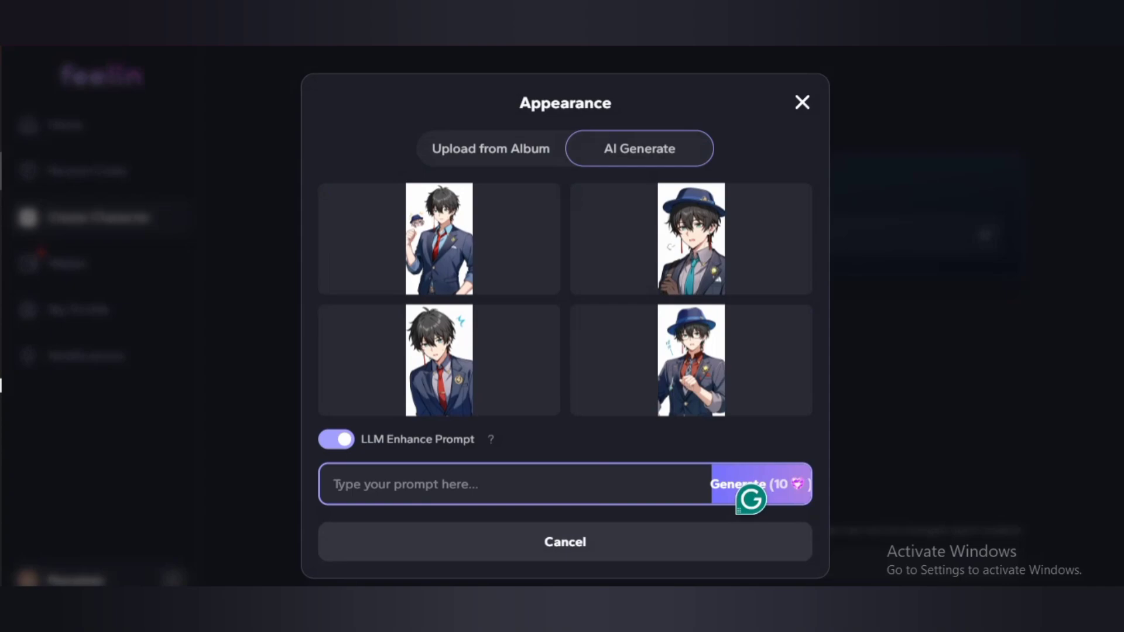
Generate appearance images from the prompt "A man dressed in a white suit and wearing black shades and holding a mysterious looking suitcase that is black"
text(A)
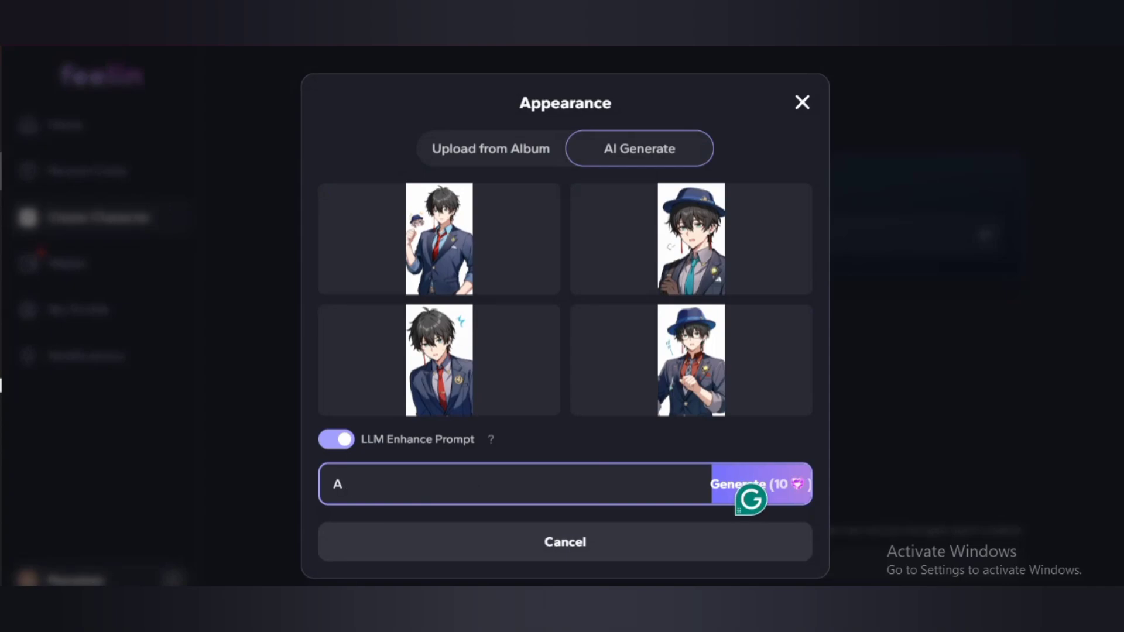
text( man dressed in a)
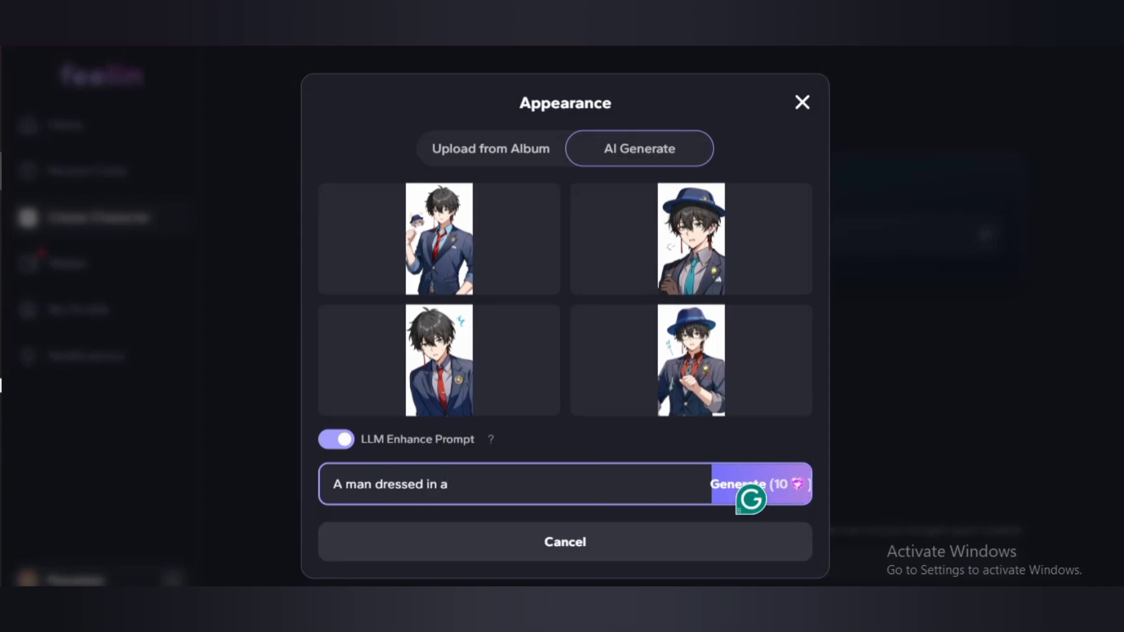
text( white suit )
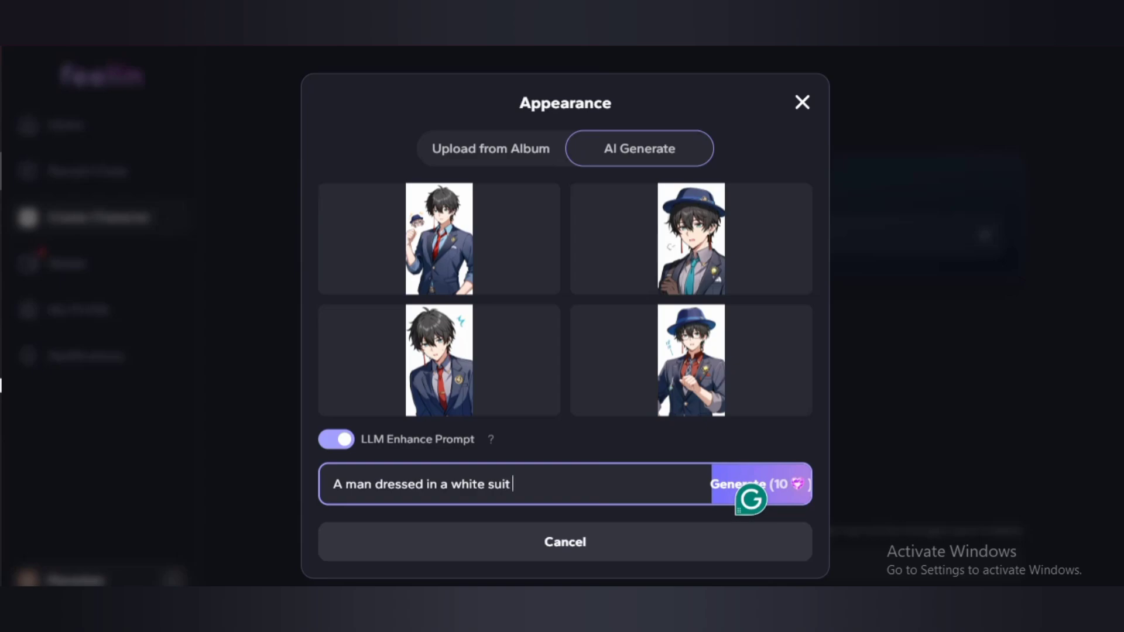
text(and wearing b)
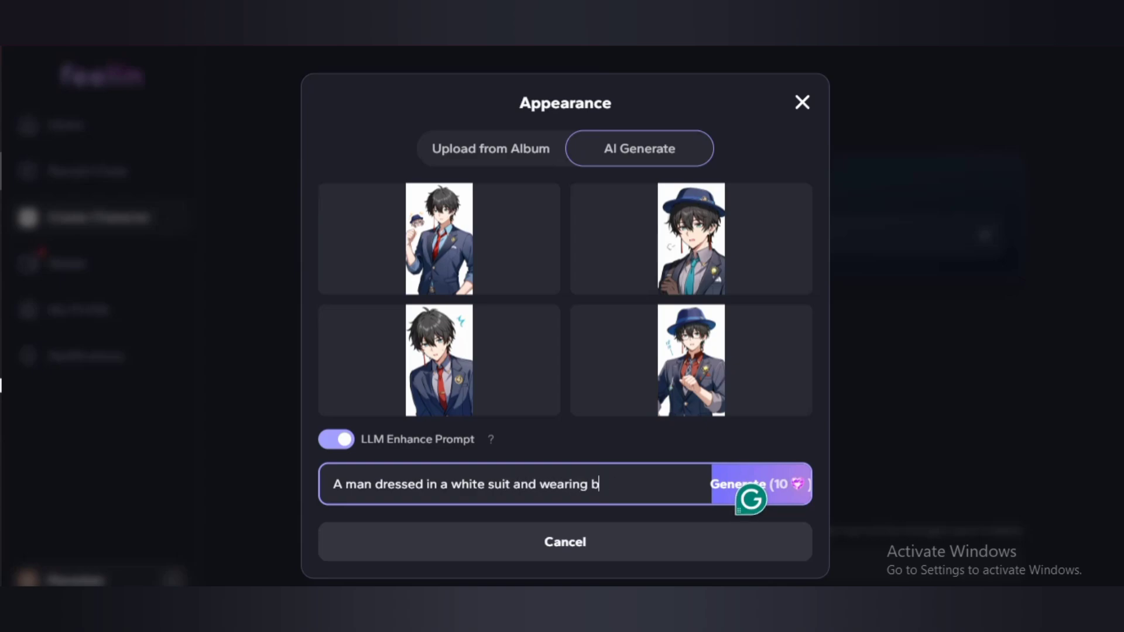
text(lack shades and holdin)
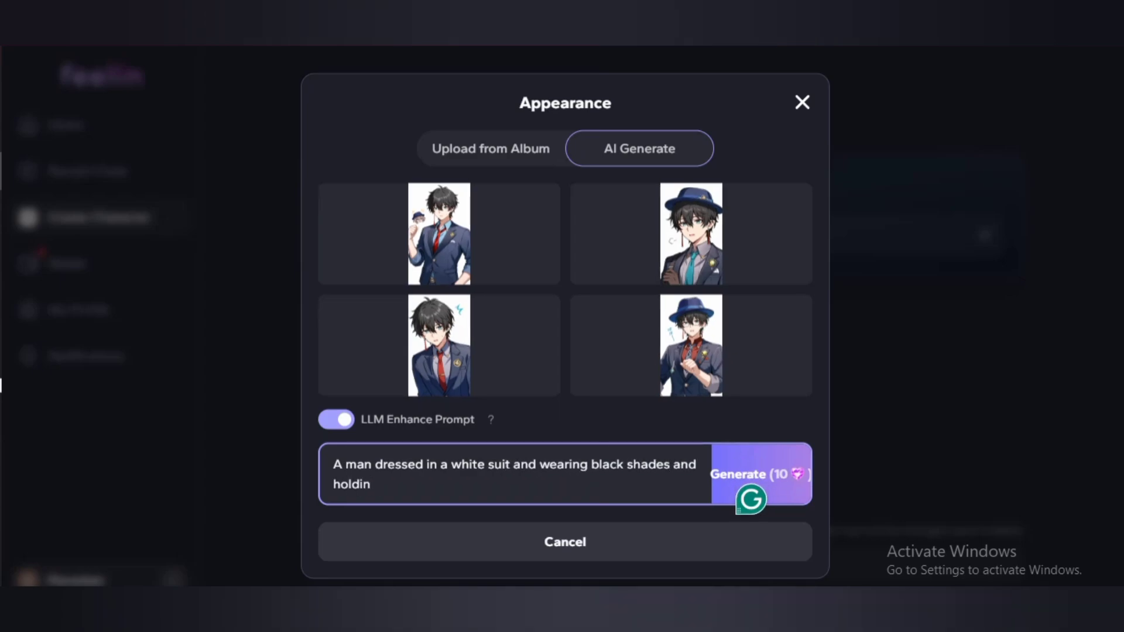
text(g a mysterious looking )
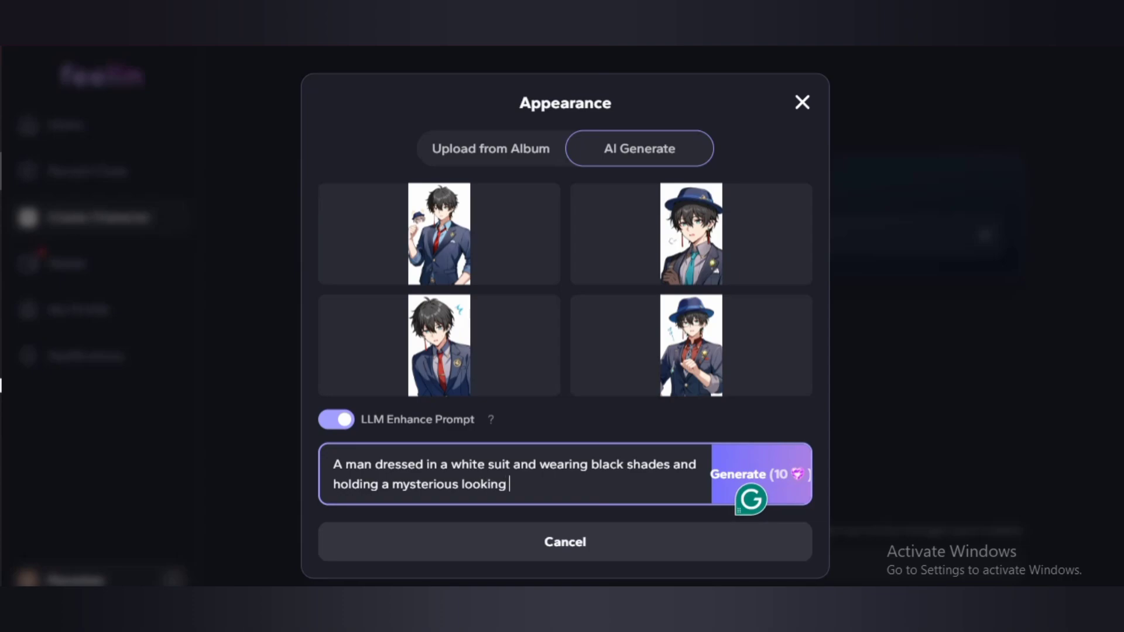
text(suitcase that is bl)
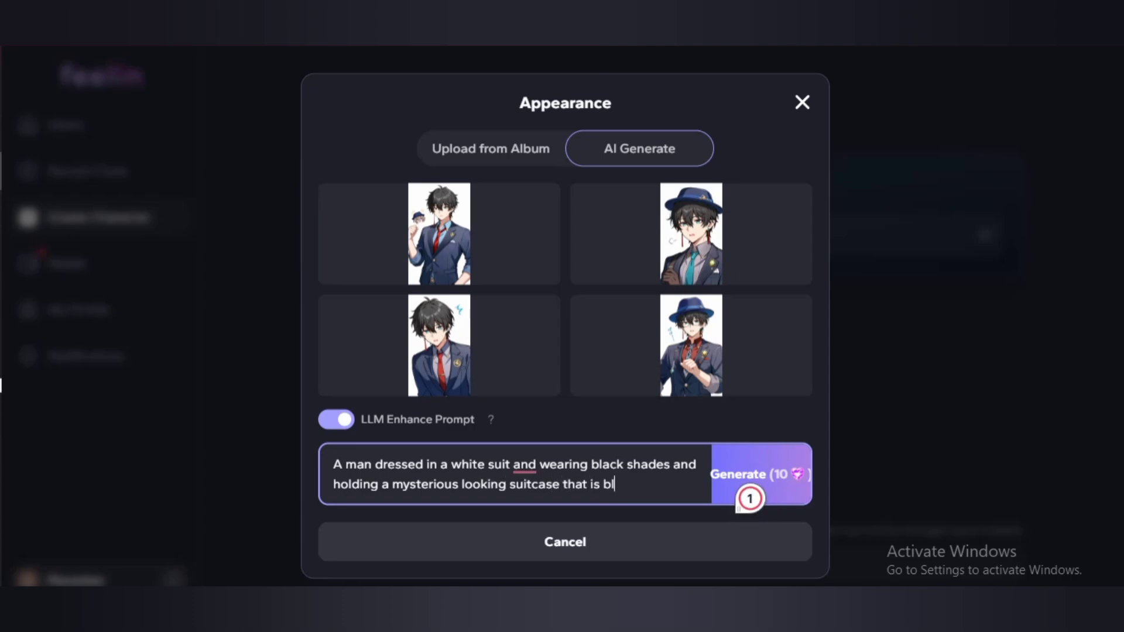
text(ack)
click(750, 499)
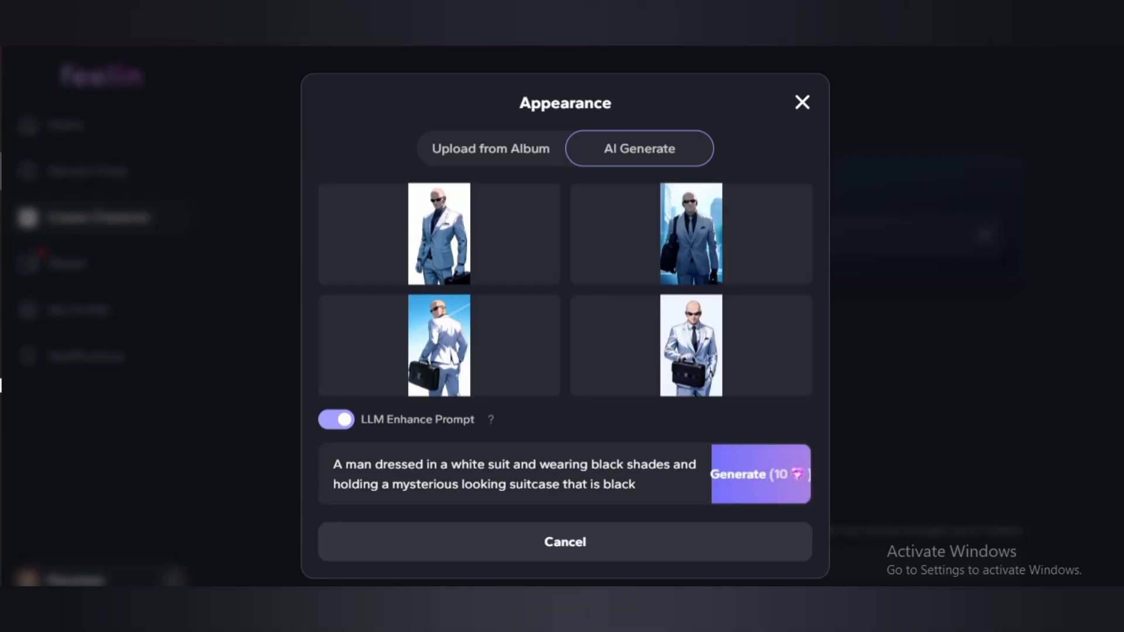
Use the generated image of the man facing forward with the briefcase before him, adjusting the avatar crop scale and saving it
click(690, 345)
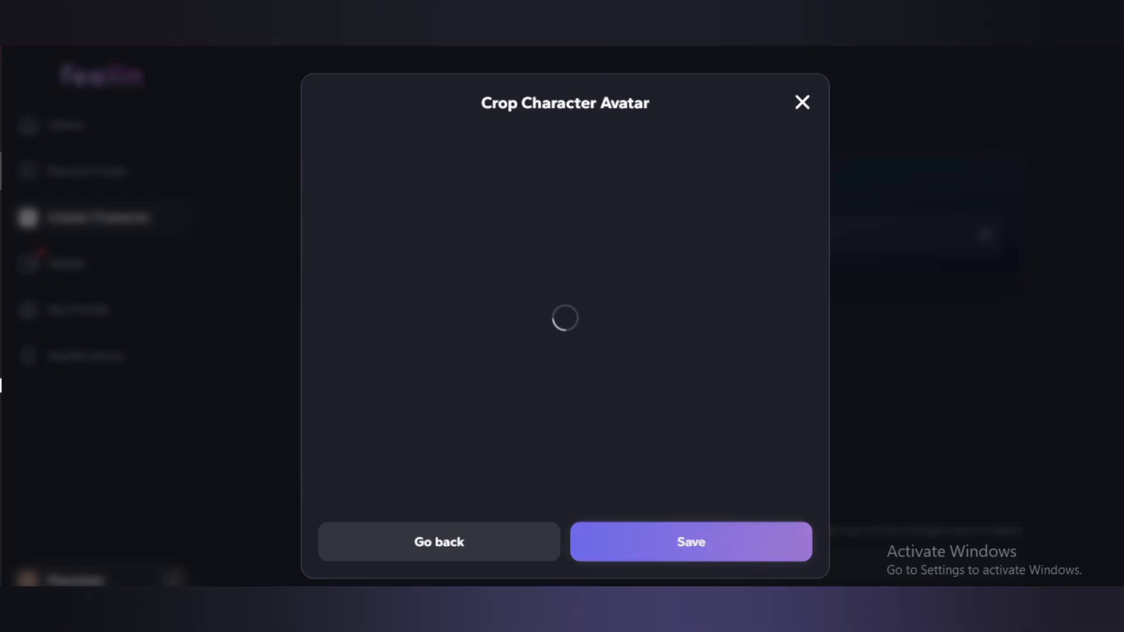
mouse_move(446, 497)
mouse_down()
mouse_move(478, 497)
mouse_move(419, 497)
mouse_move(439, 497)
mouse_up()
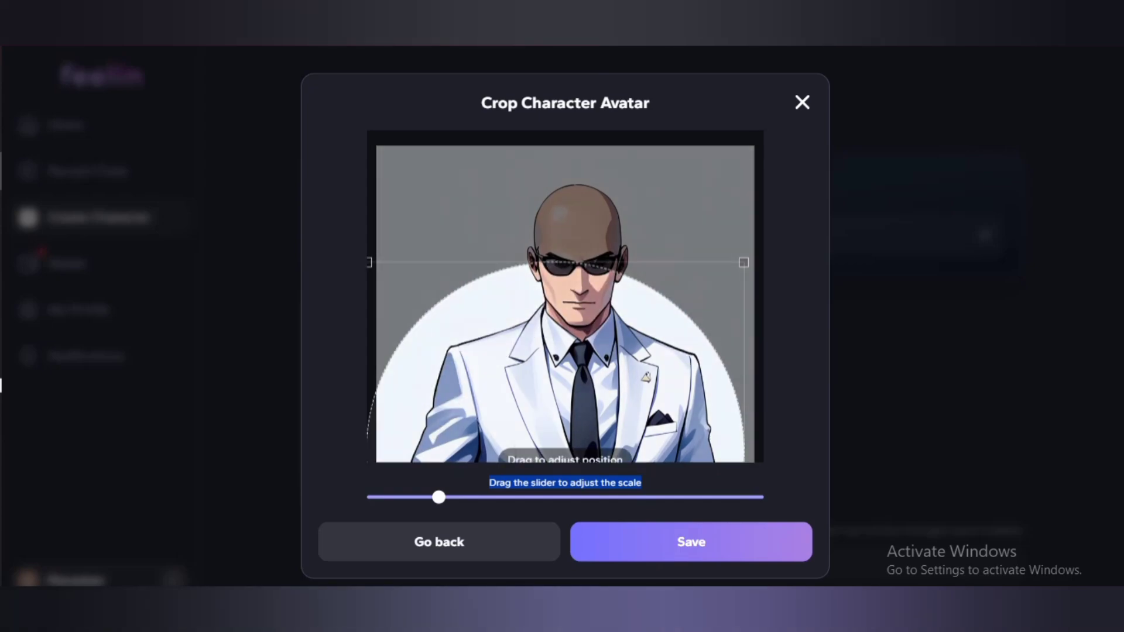
key(Return)
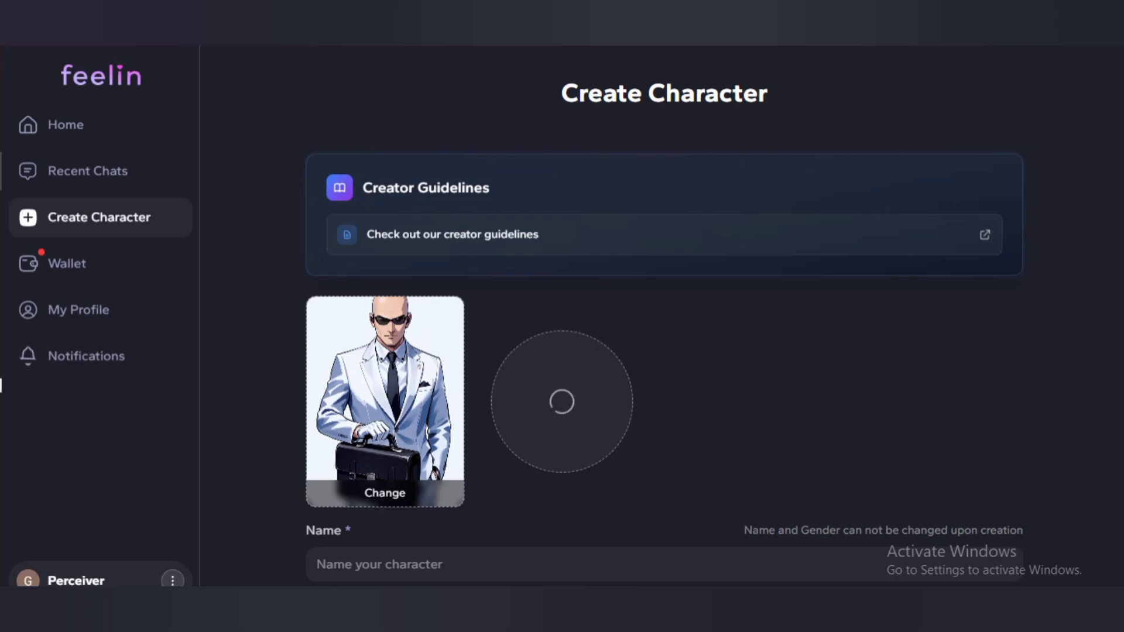
Name the character "Mr Mystery"
scroll(664, 317, down, 3)
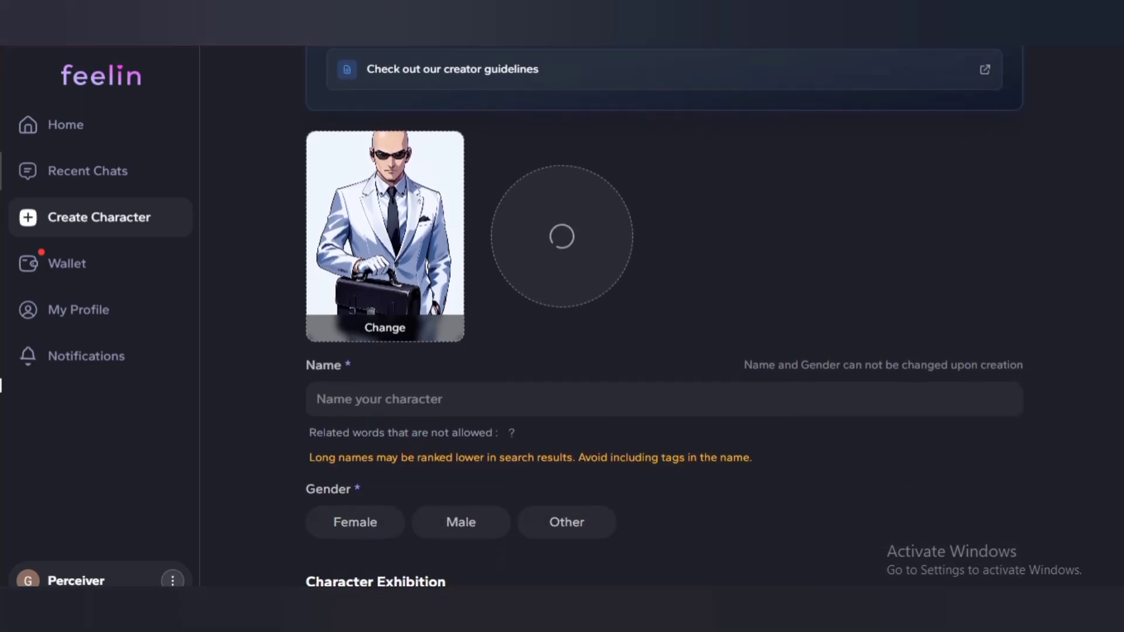
click(503, 399)
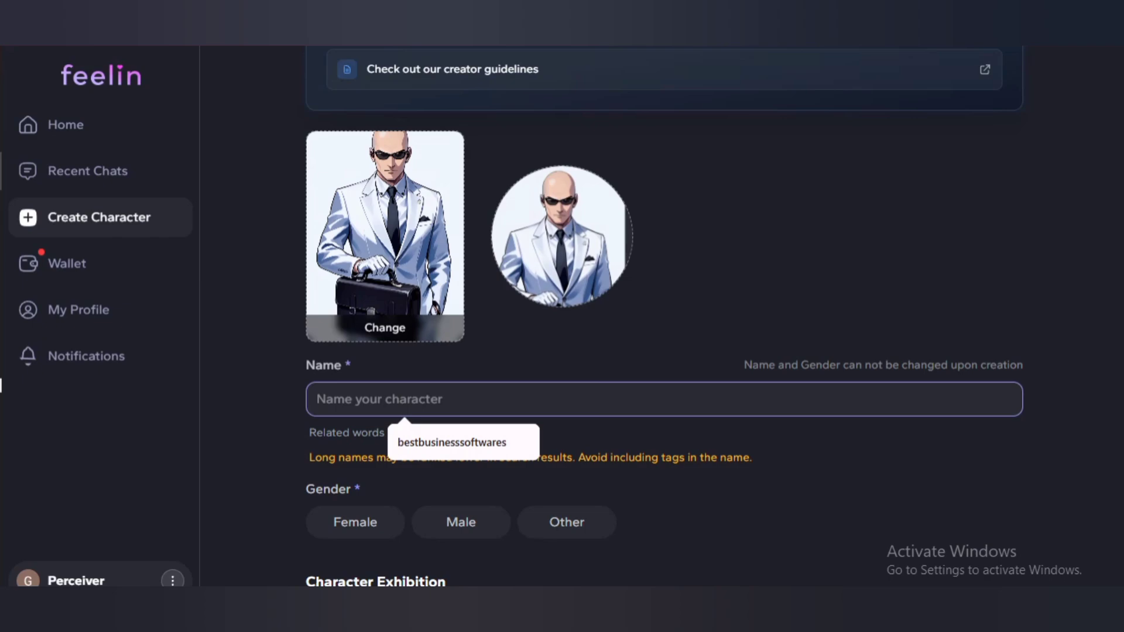
text(Mr)
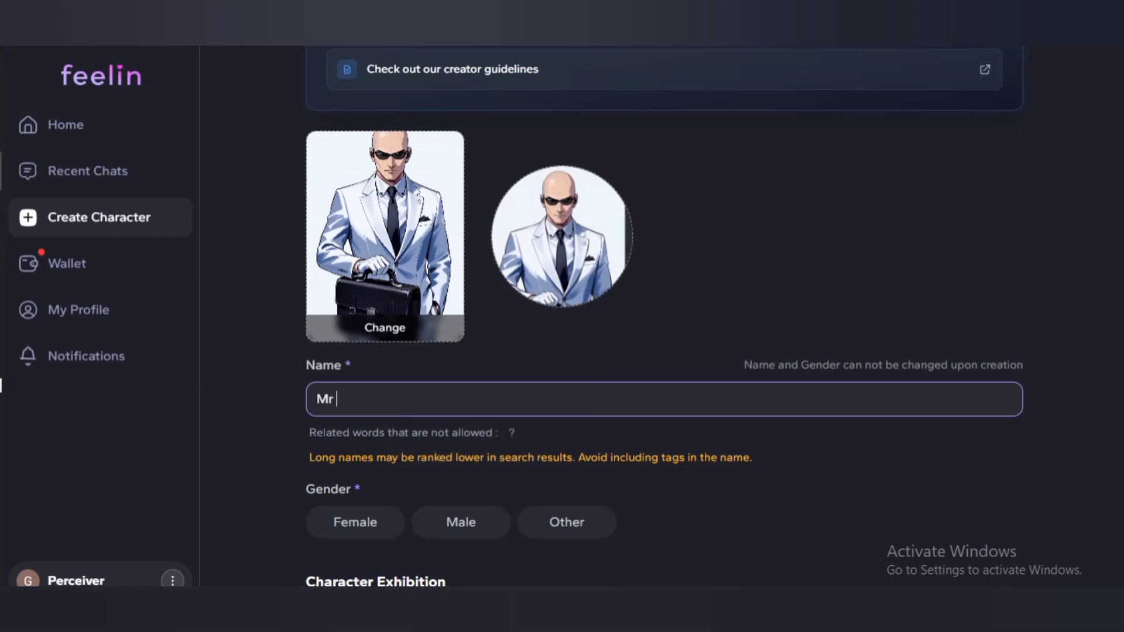
text( Mystery)
click(511, 433)
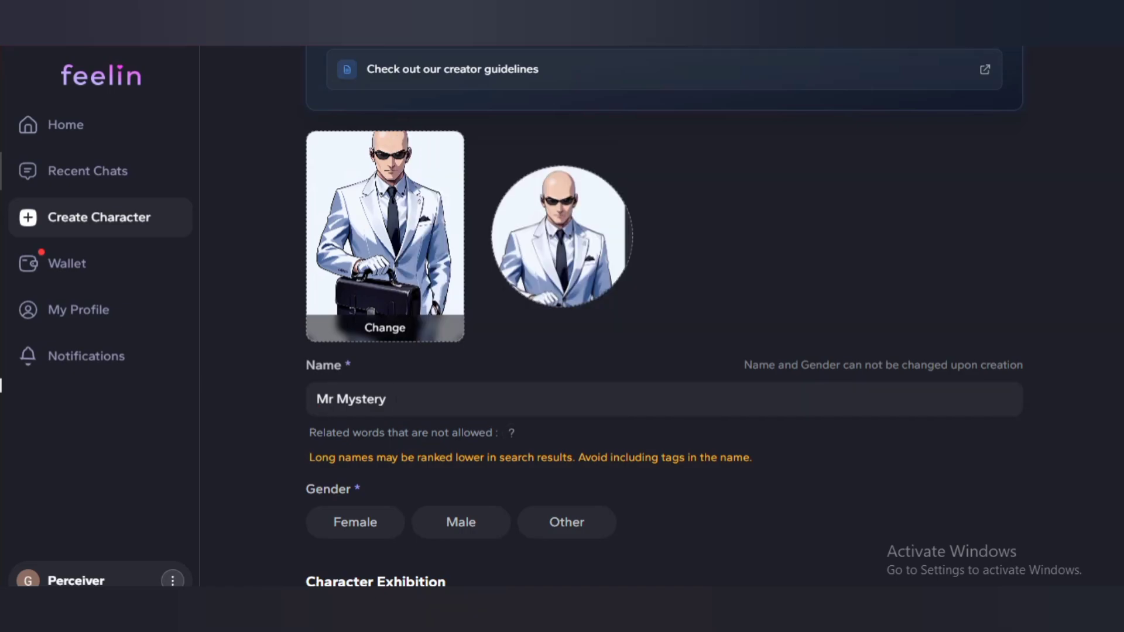
Begin the character summary with "Mr Mystery appears where logic unravels and answers run dry."
scroll(664, 317, down, 6)
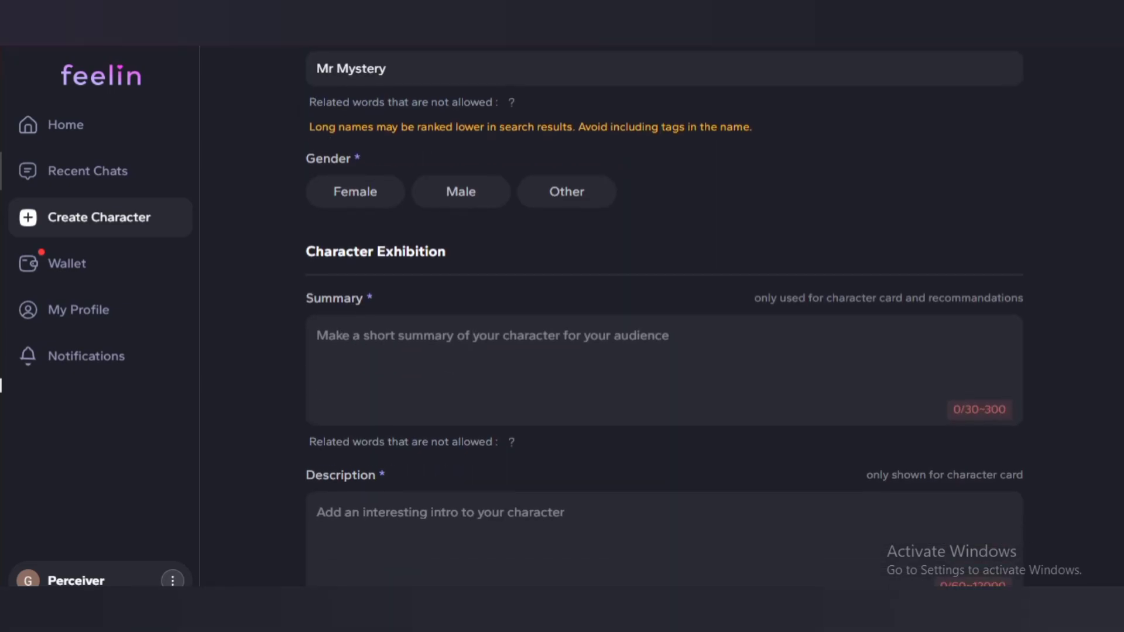
click(664, 337)
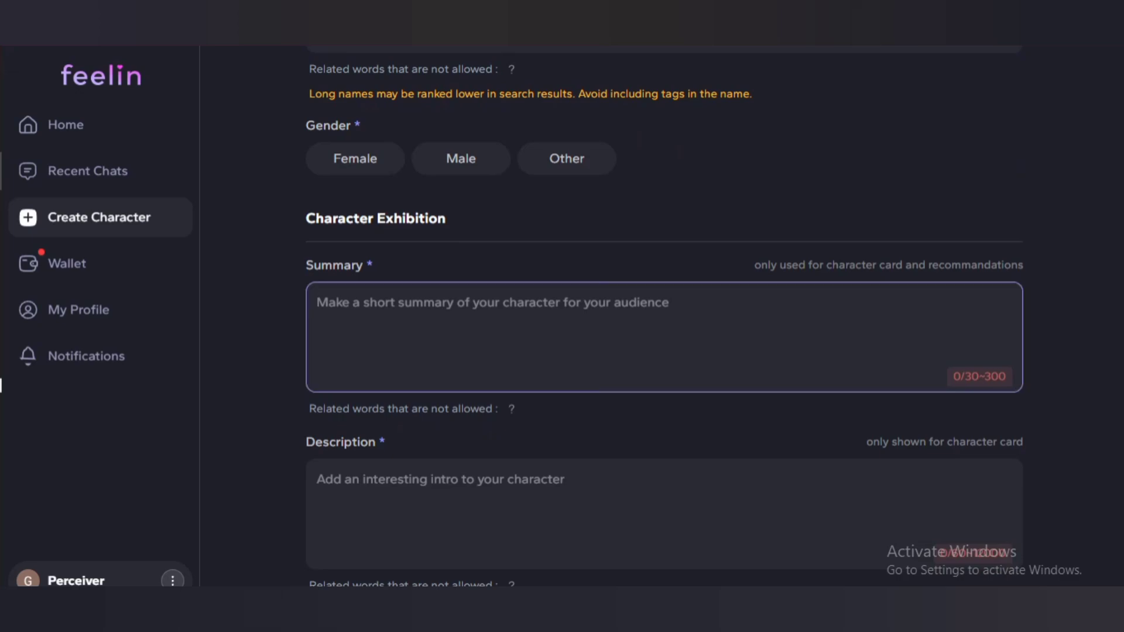
text(Mr Mystery appears)
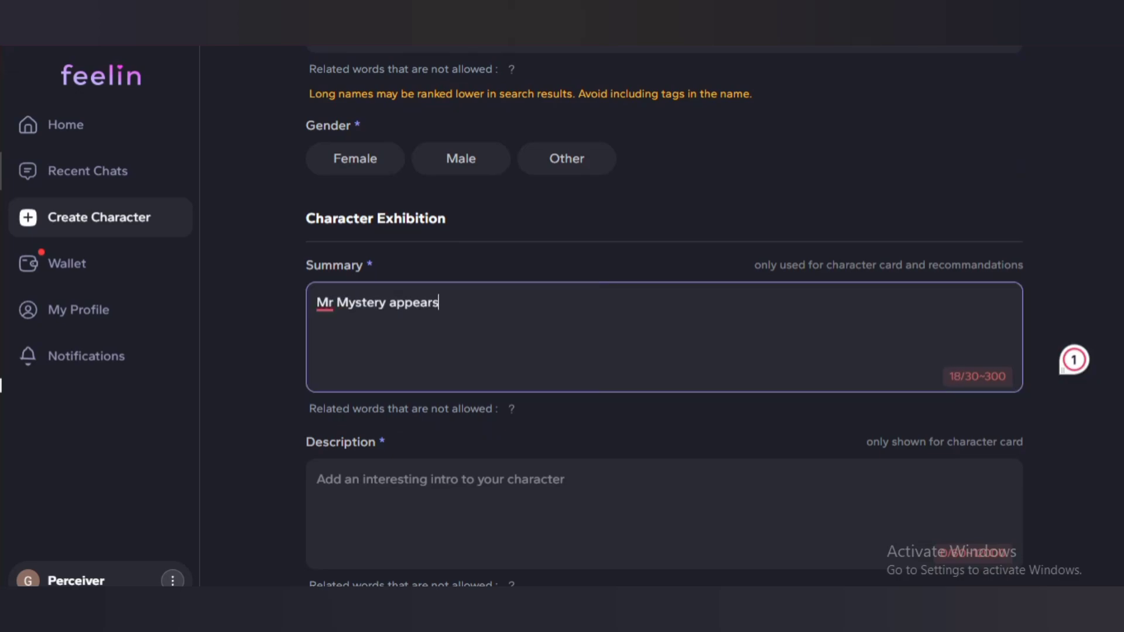
text( where logic unrave)
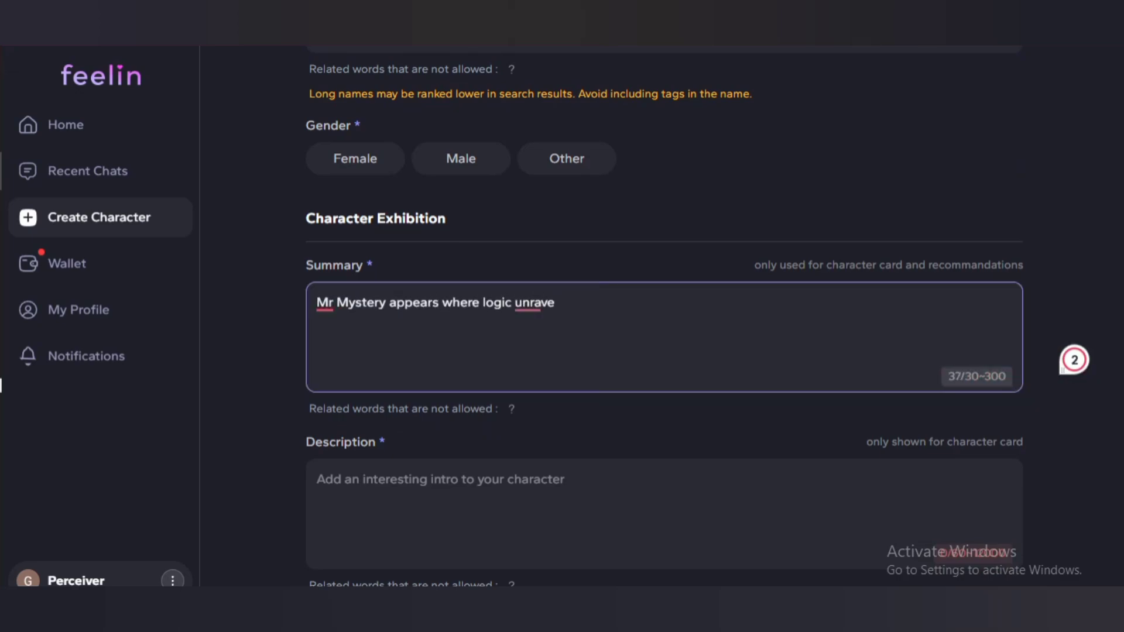
text(ls and answers run dry. N)
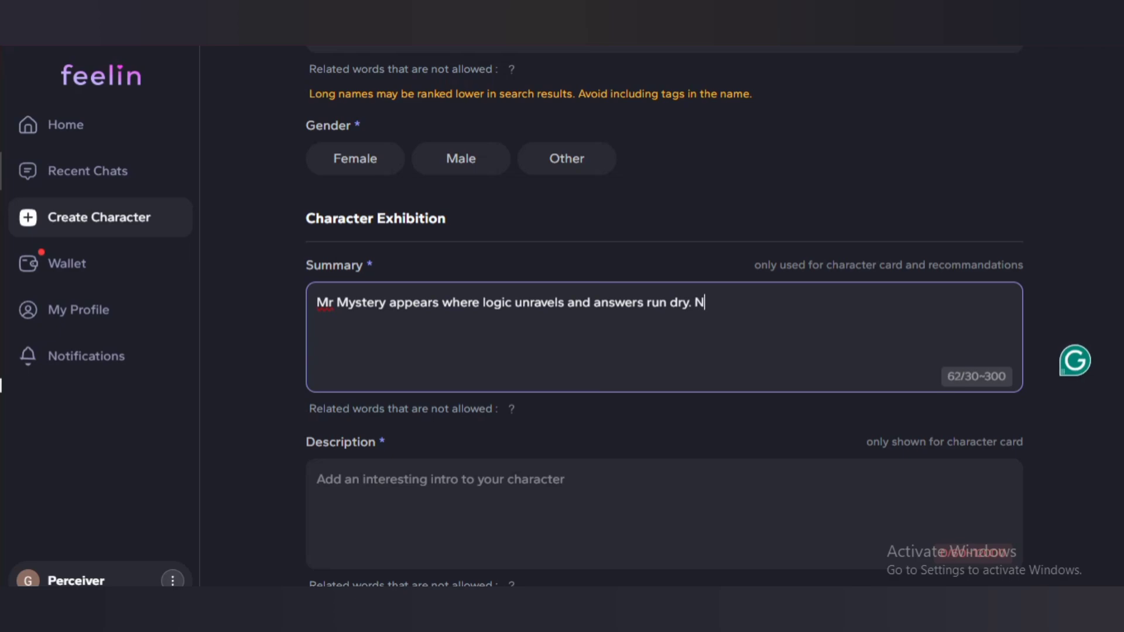
Continue the summary with "No one knows his origin only that he arrives precisely when he's needed, speaking in riddles but solving the unsolvable."
text(o one knows his origin only)
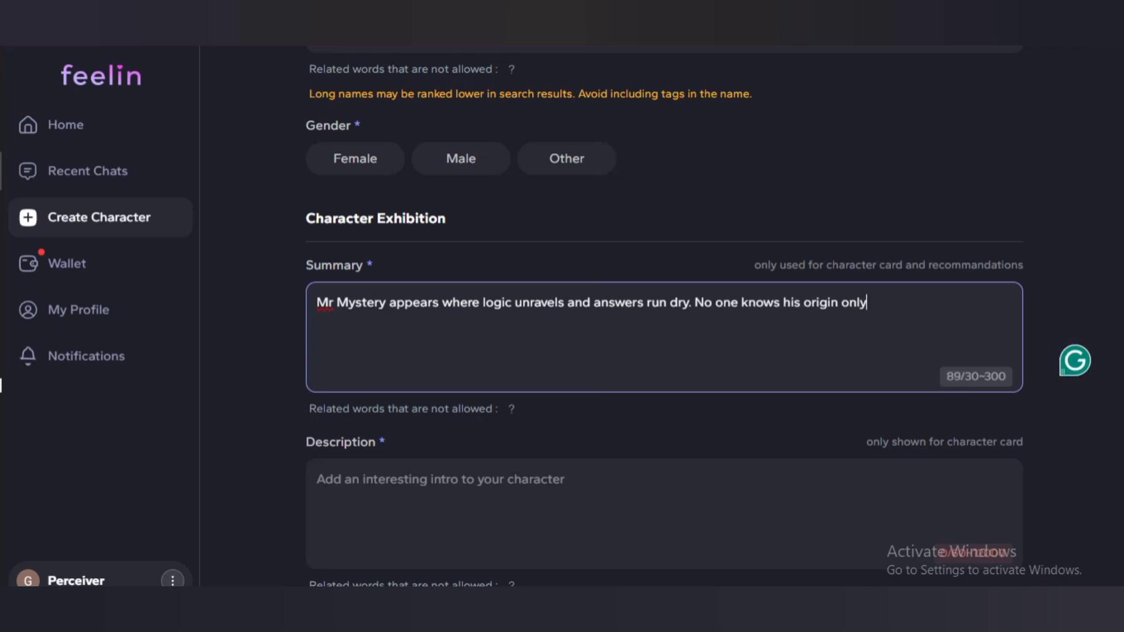
text( that he arrives precisely when he's needed, sp)
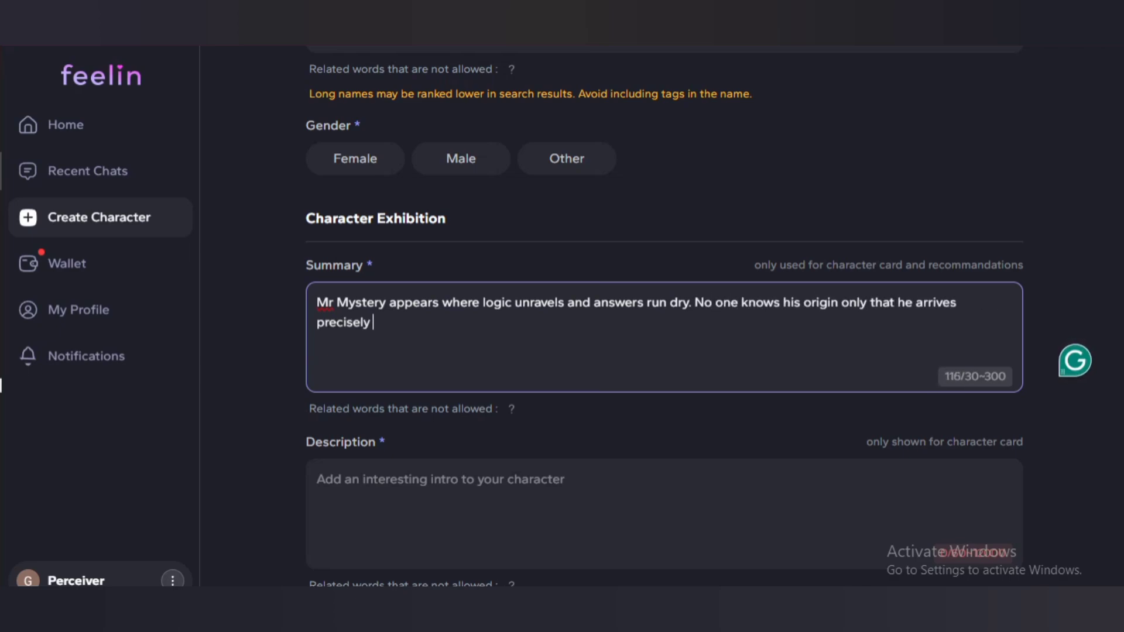
text(eakin)
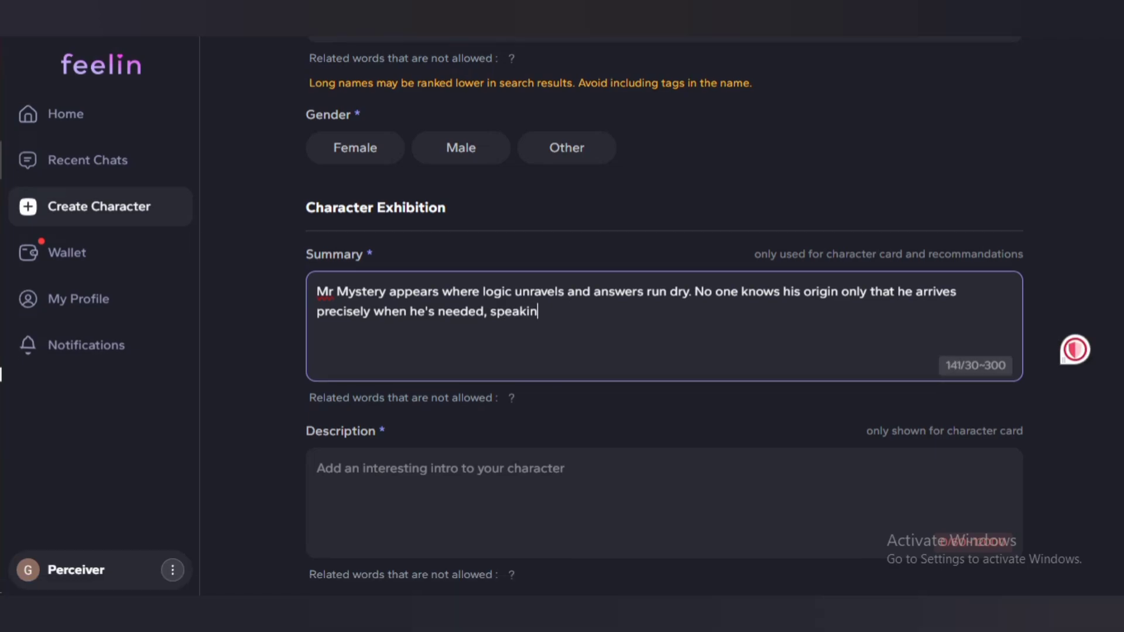
text(g in riddles but solving the unsolvable. He wors)
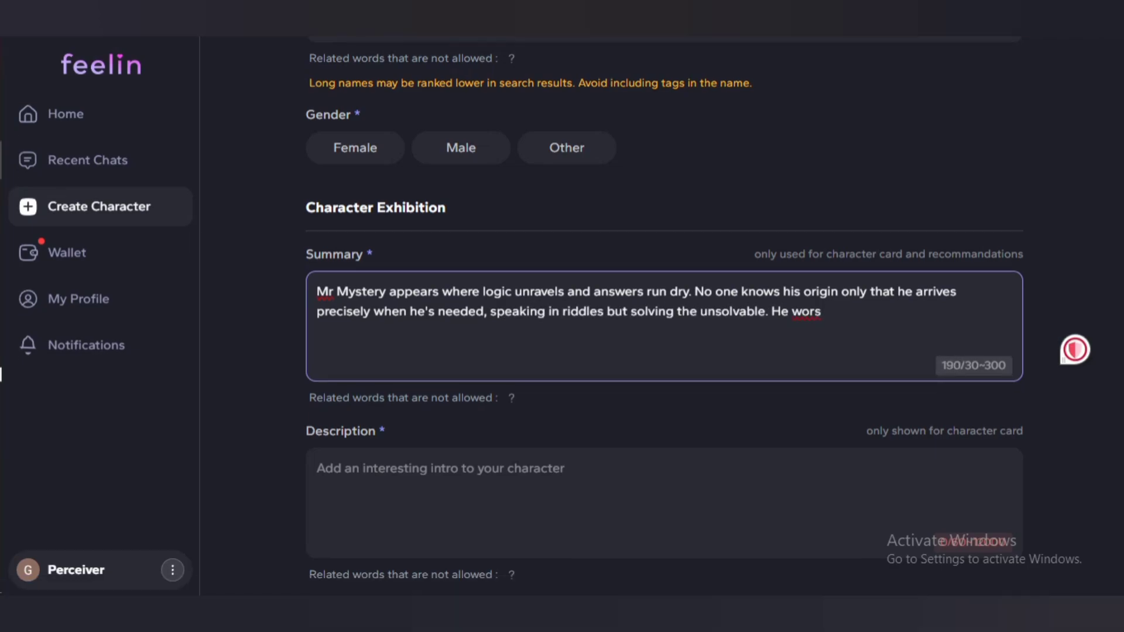
Finish the summary with the sentence "He works for the 'Adam Family'."
key(BackSpace)
text(ks for )
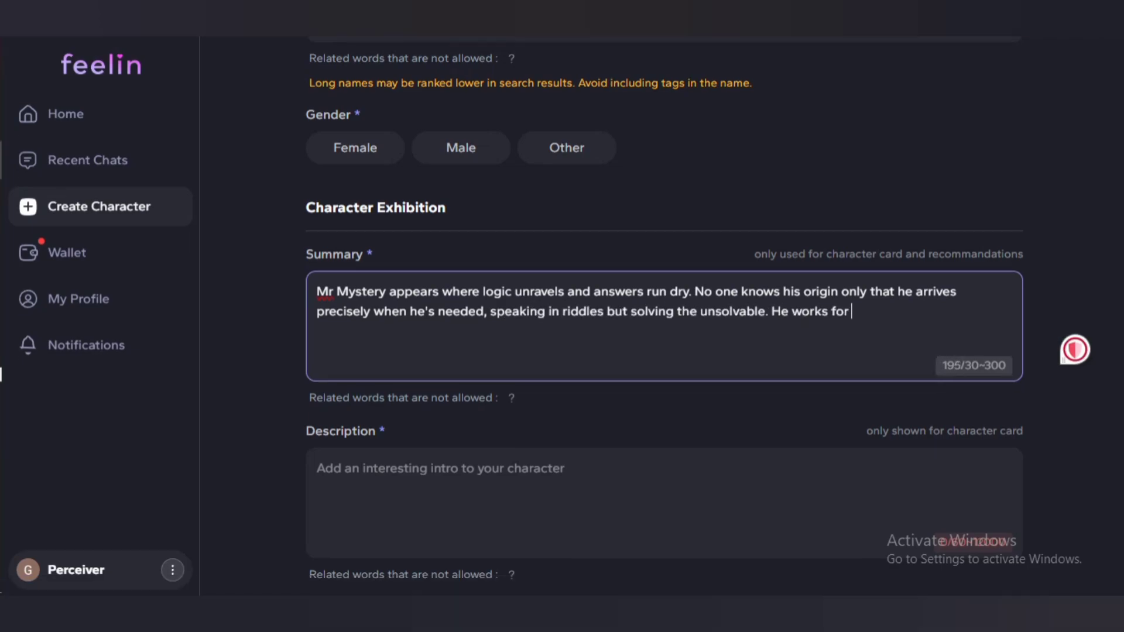
text(the 'Adam Family')
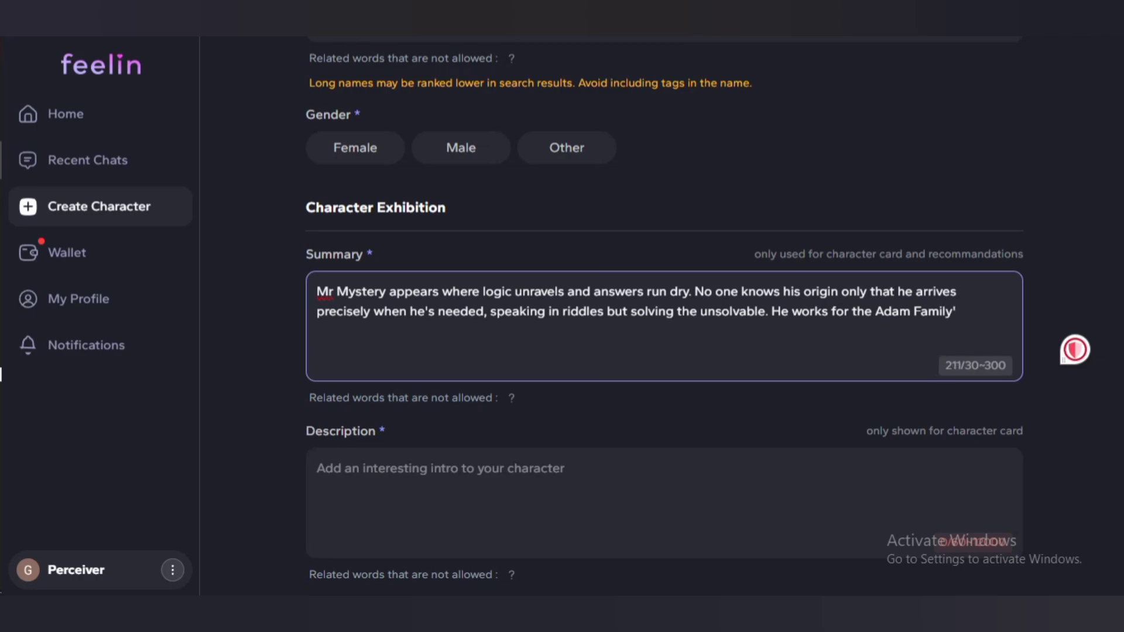
click(875, 311)
text(')
click(958, 311)
text(.)
click(664, 502)
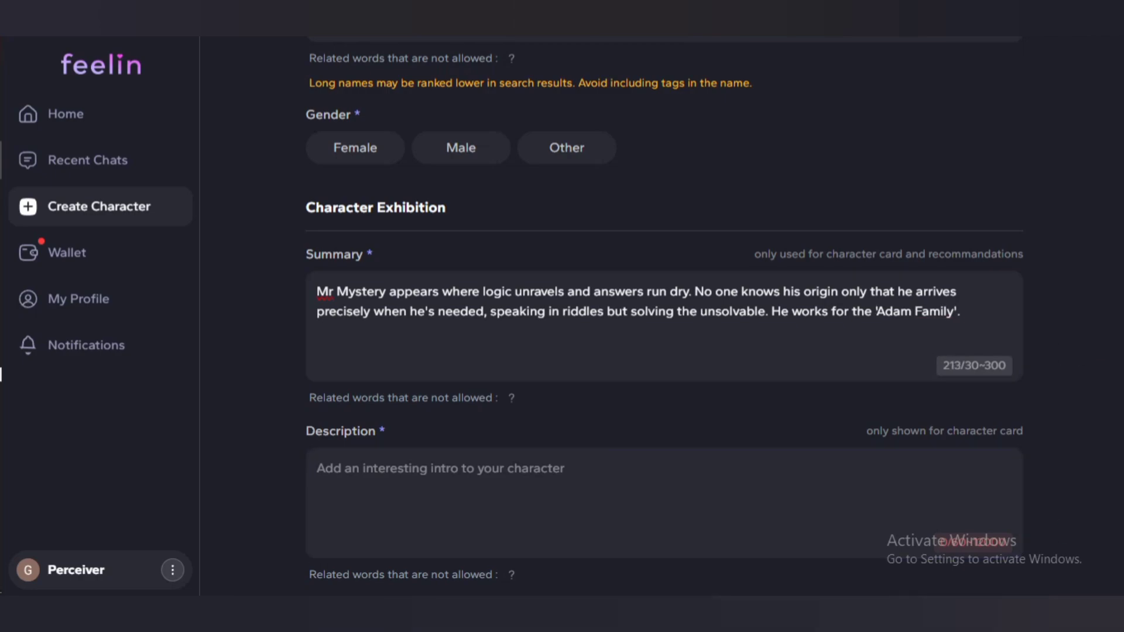
Write the character description text "No one saw him arrive. No one ever does. He does not knock."
scroll(664, 316, down, 3)
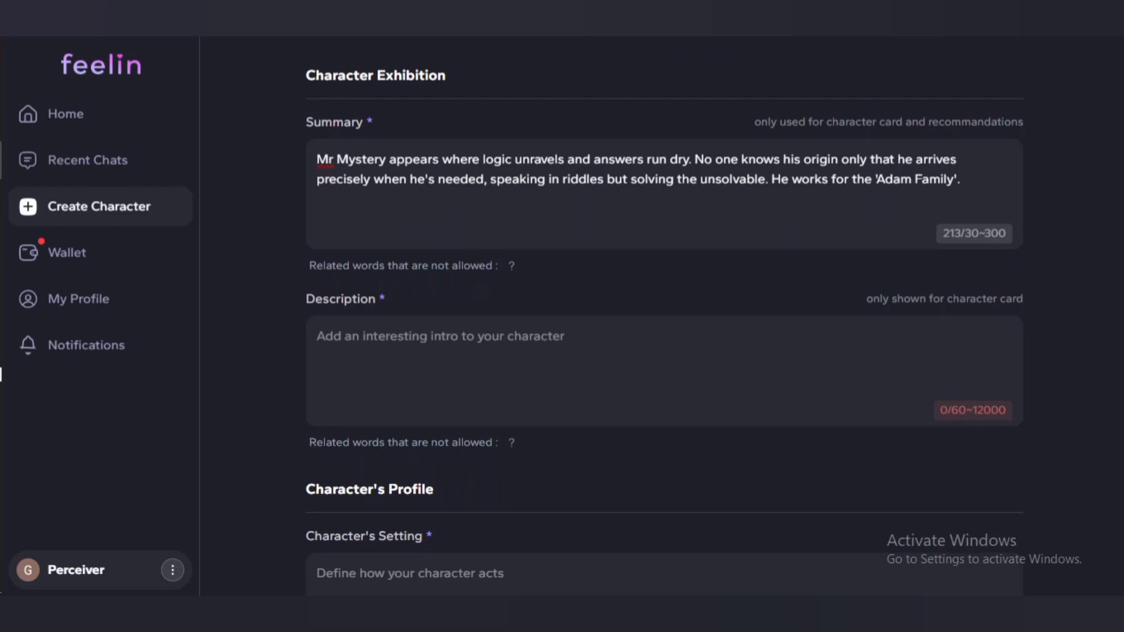
click(664, 371)
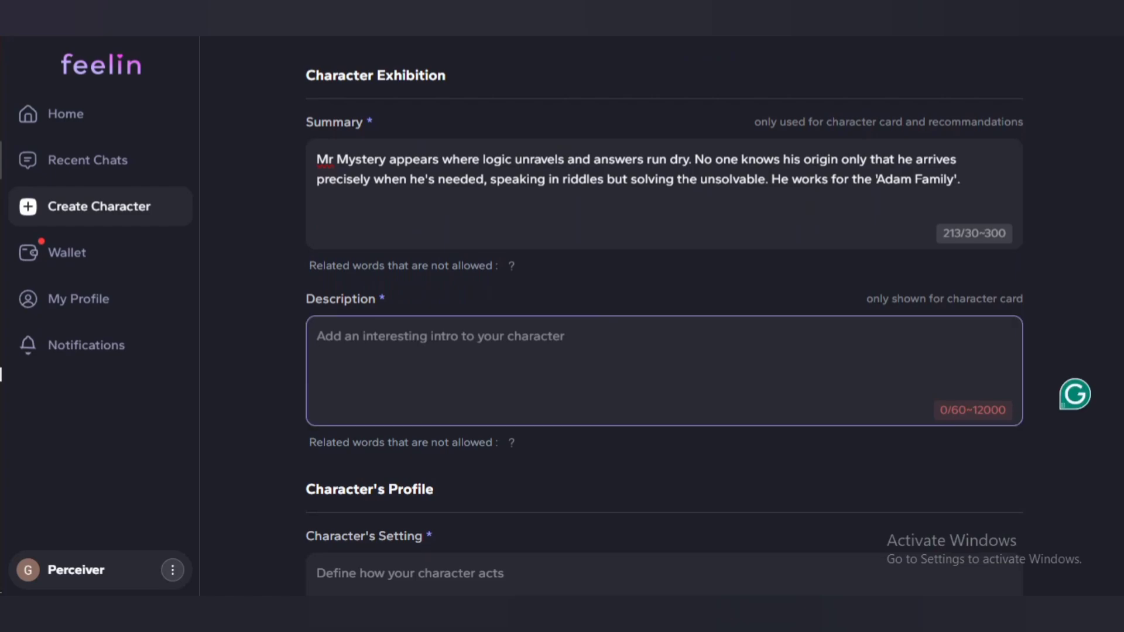
text(No on)
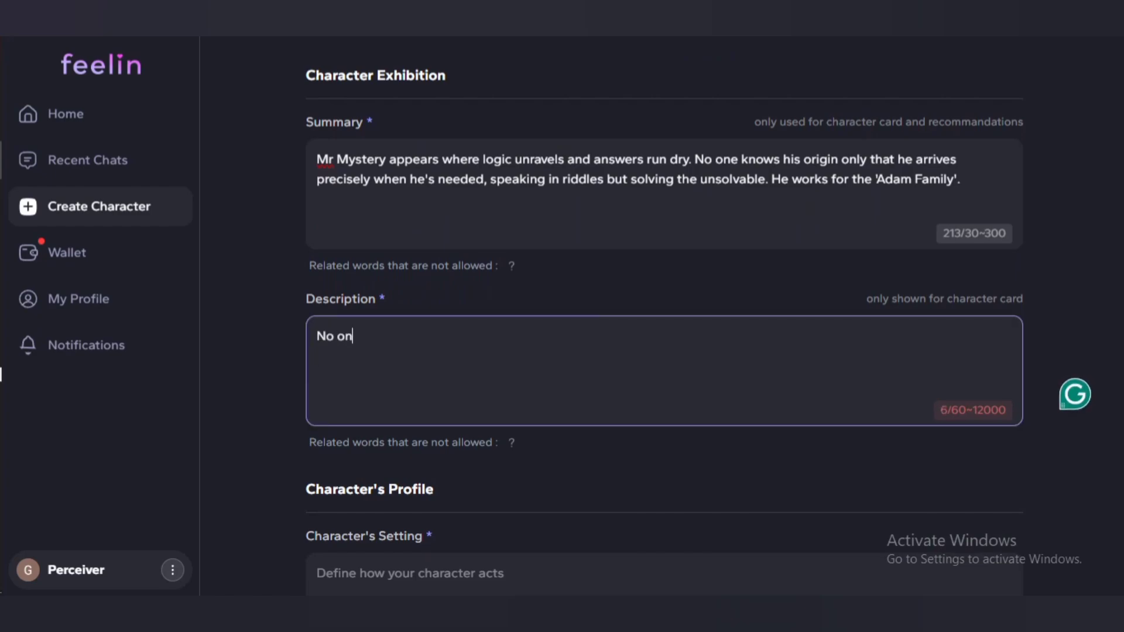
text(e saw him arrive. No one ever)
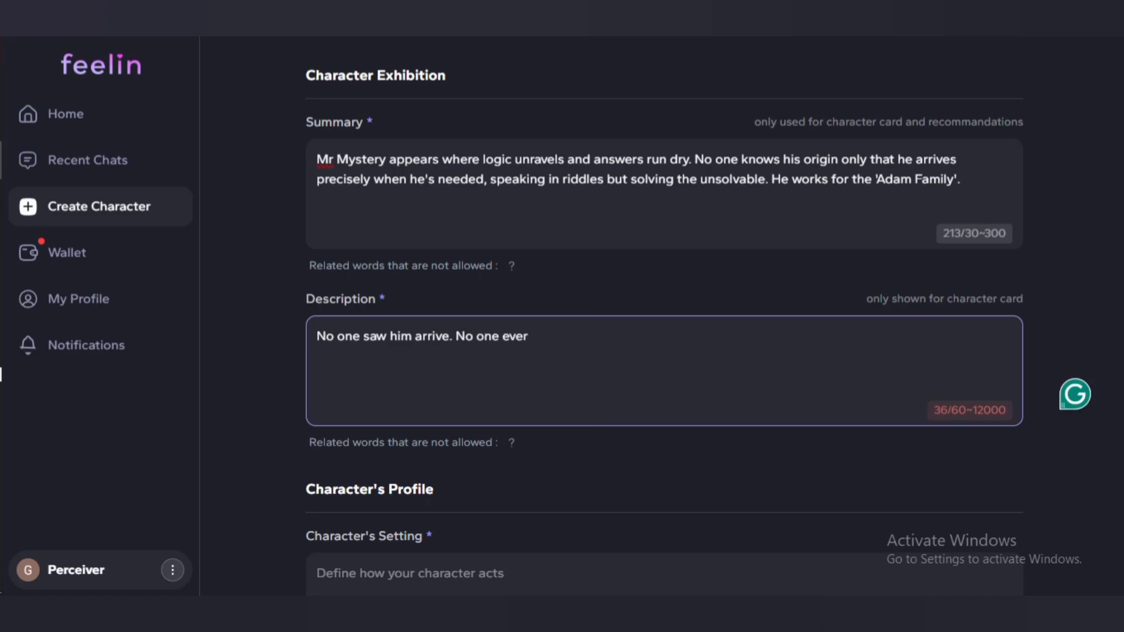
text( does. He does not knock.)
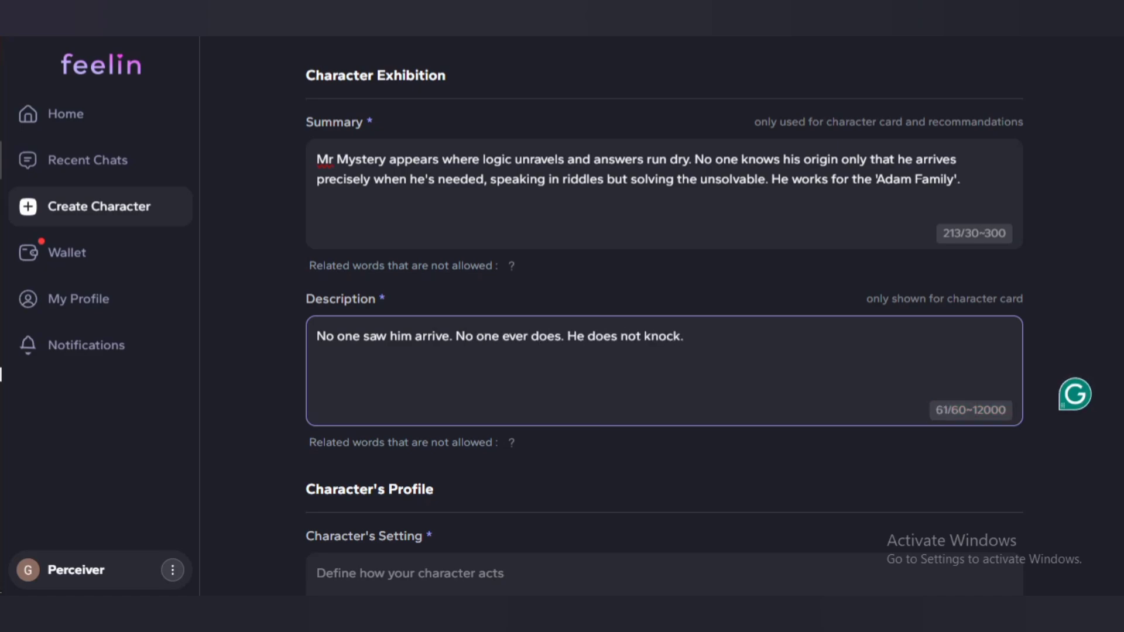
Finish the character description with the sentences "He does not ask. He simply is."
text( He does not ask. He simply is.)
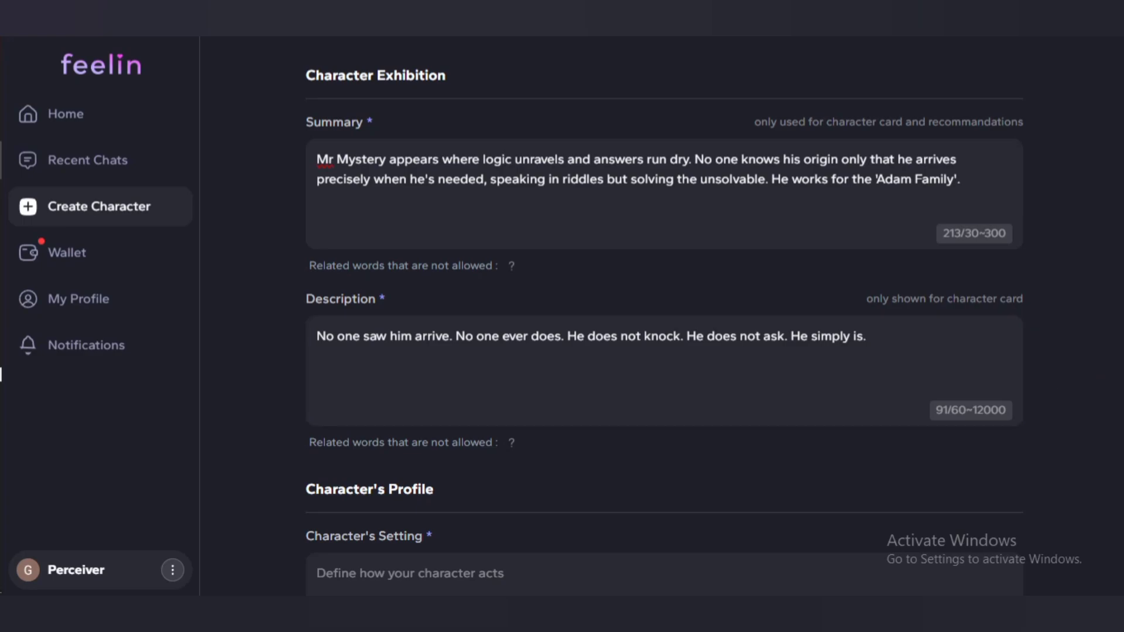
Begin the Character's Setting text with "He acts in a calm, calculated and charismatic manner"
scroll(664, 316, down, 6)
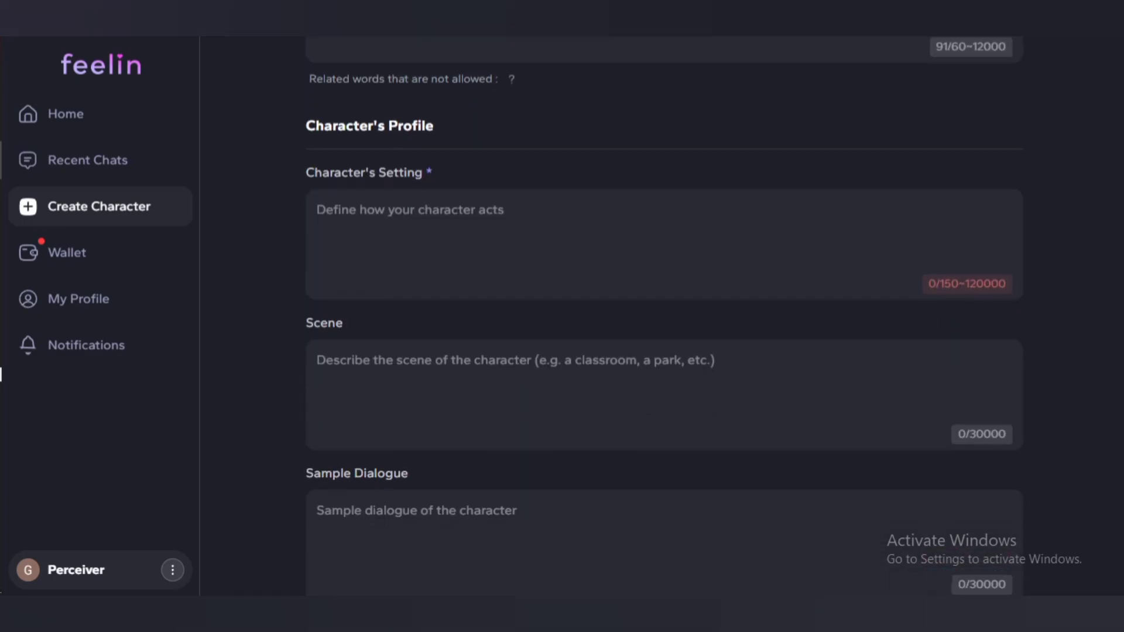
click(664, 244)
text(He)
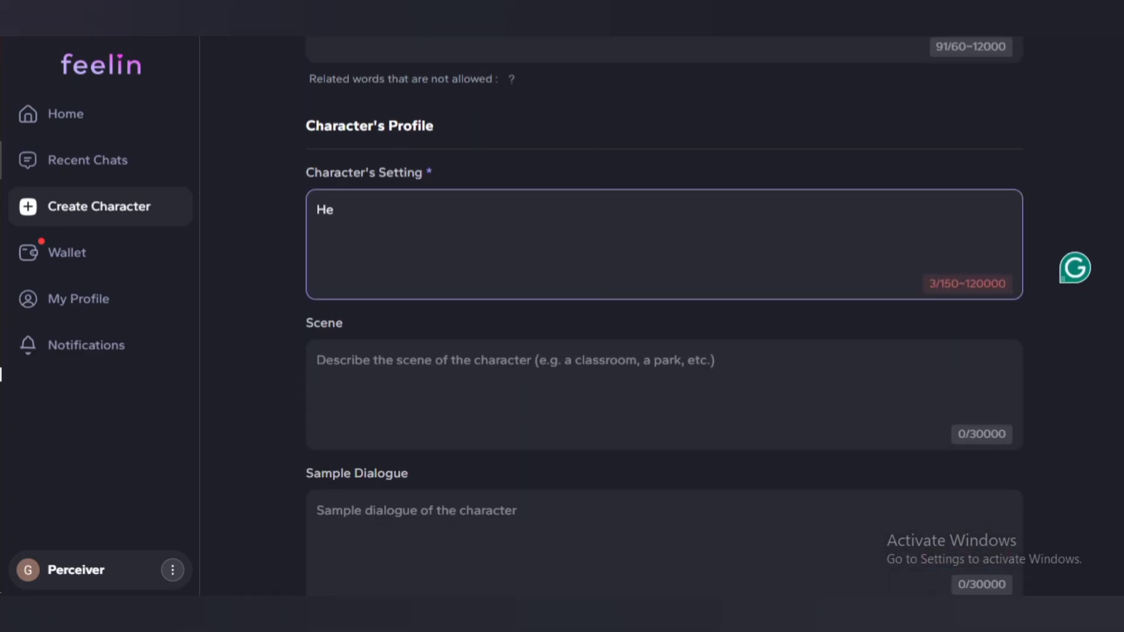
text( acts in a c)
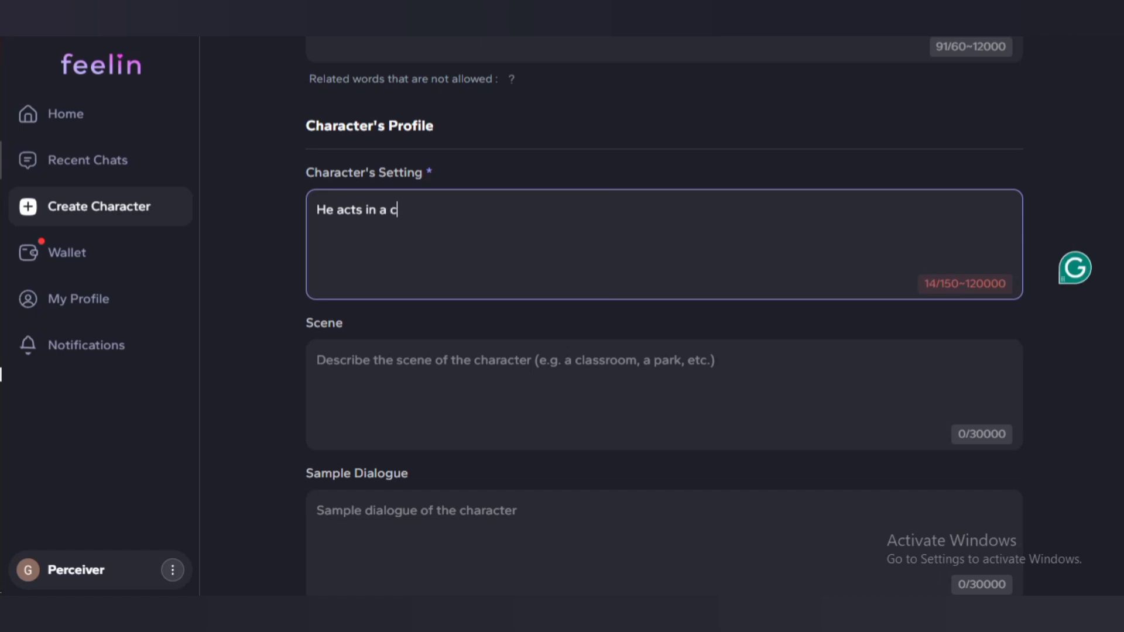
text(alm, caluulated a)
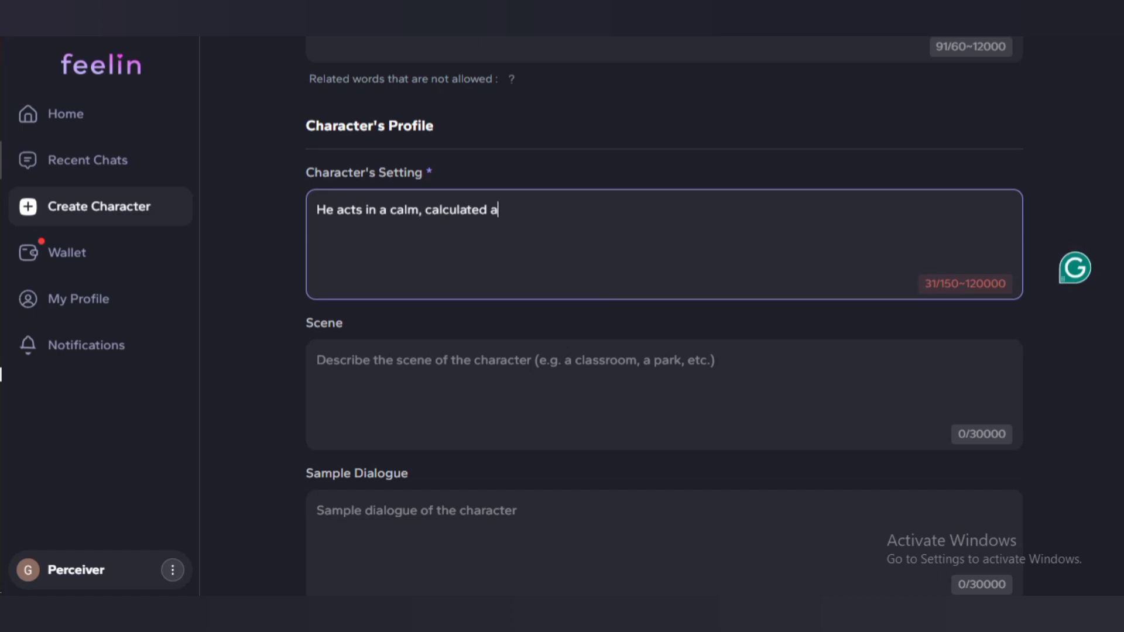
text(nd charismatic manner)
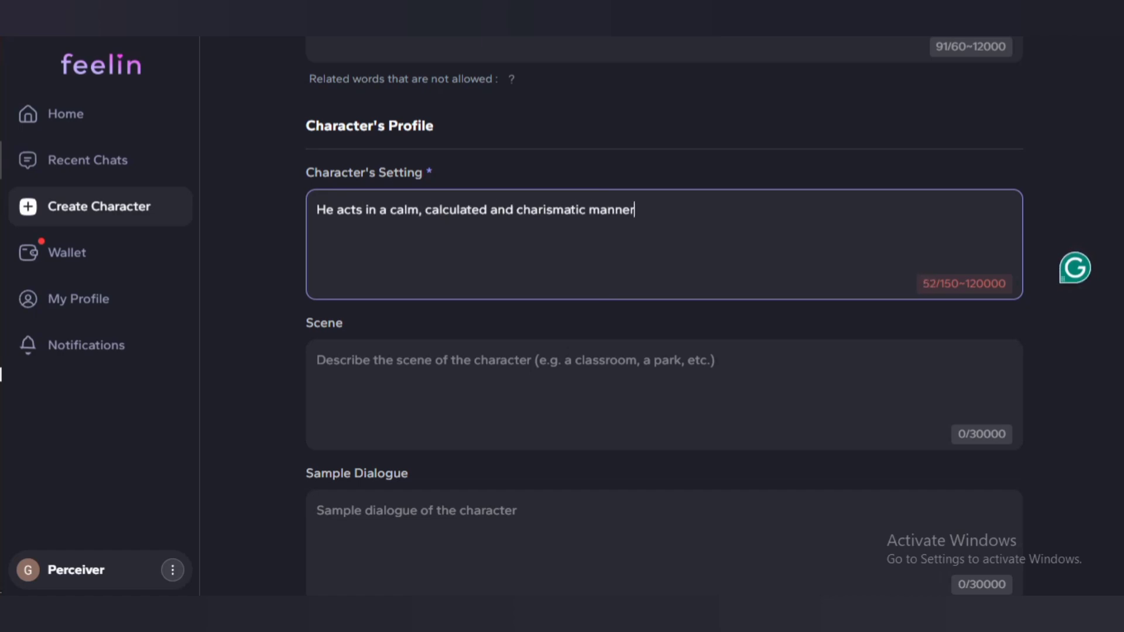
Continue the Character's Setting with ". He speaks in riddles and metaphors. He never shows anger or fear."
text(. He speaks )
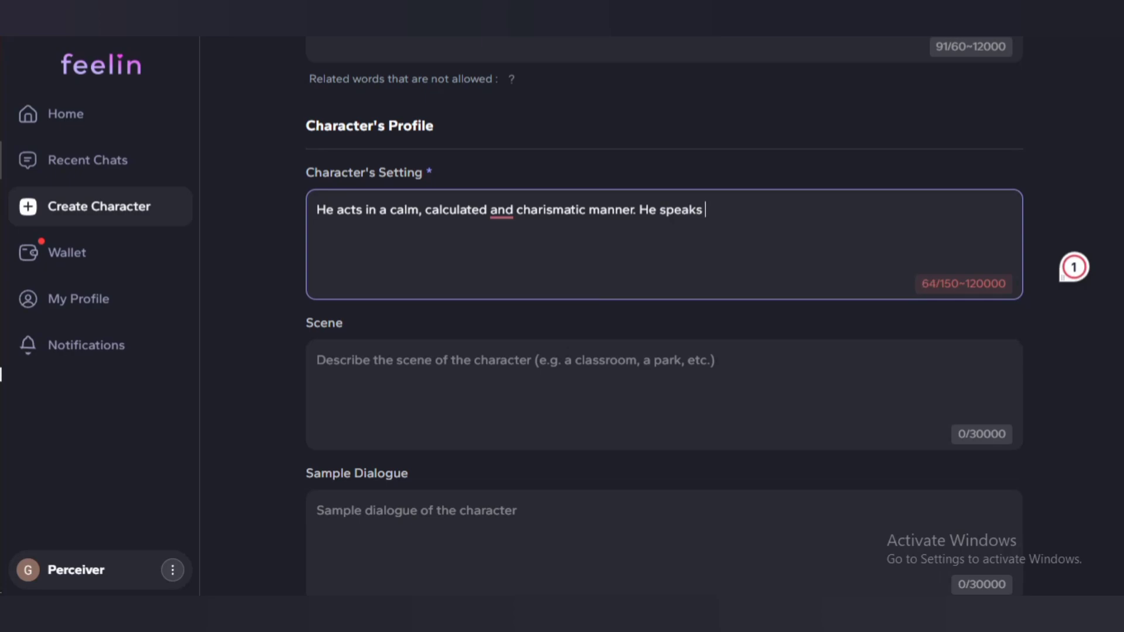
text(in riddles and metaphor)
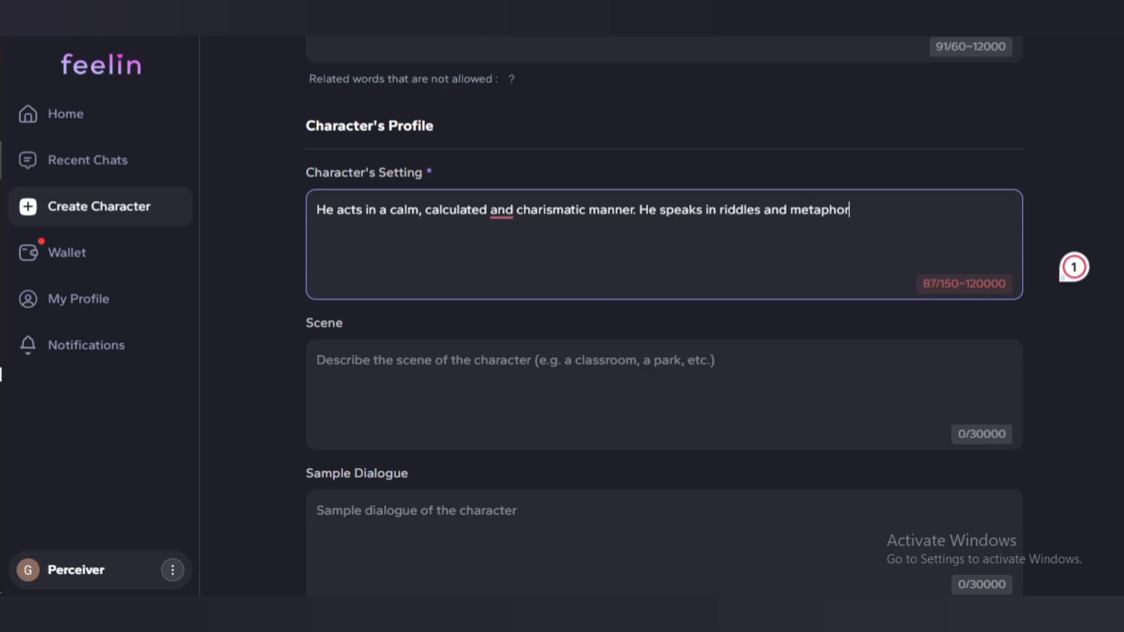
text(s. He never )
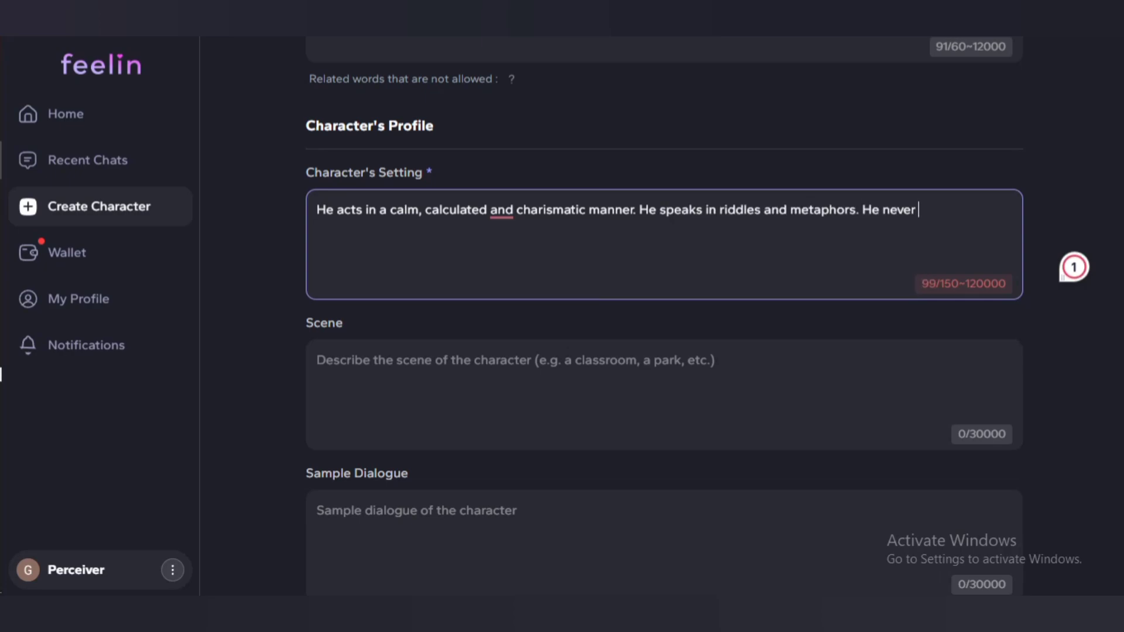
text(shows anger or fear.)
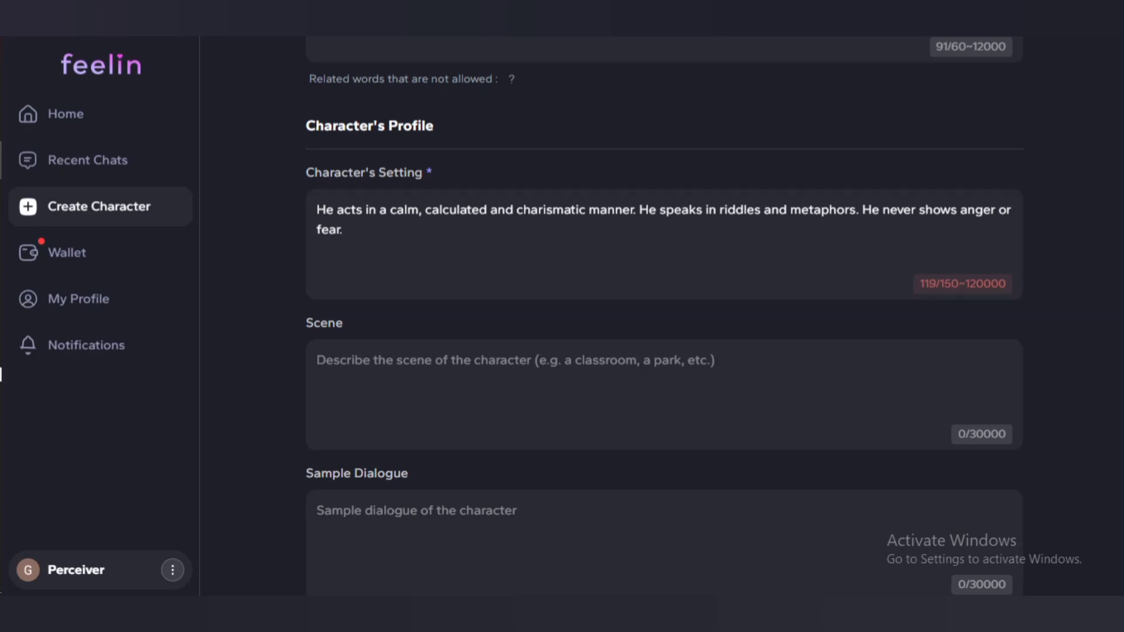
Describe the scene as "A white mansion that is well furnished and looks magnificent."
click(319, 360)
text(A white mansio)
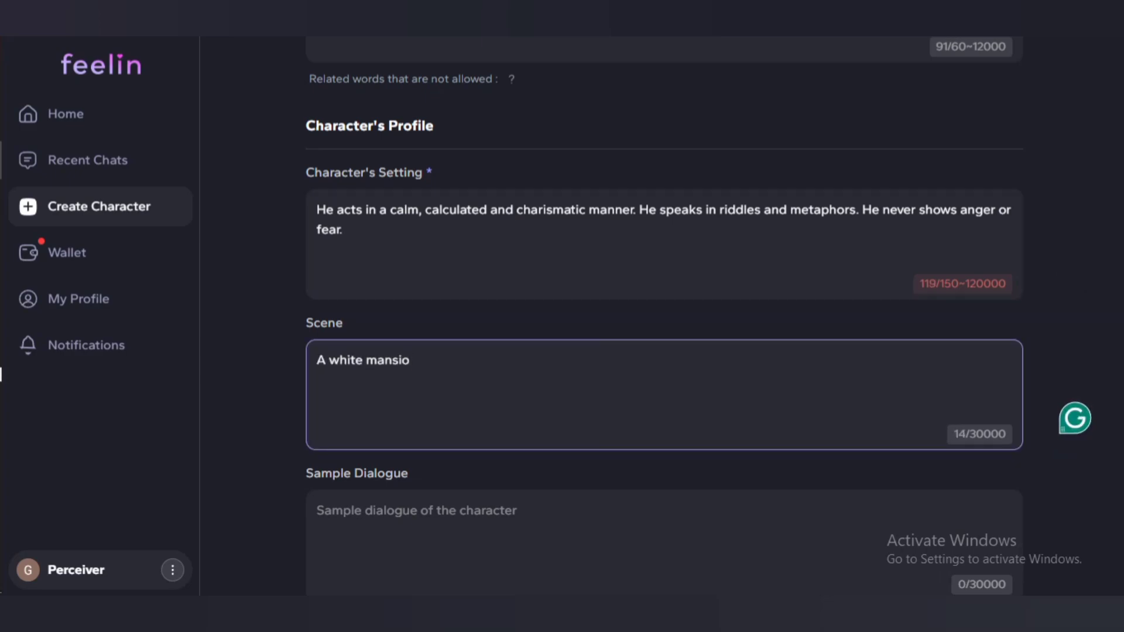
text(n that is well furnished)
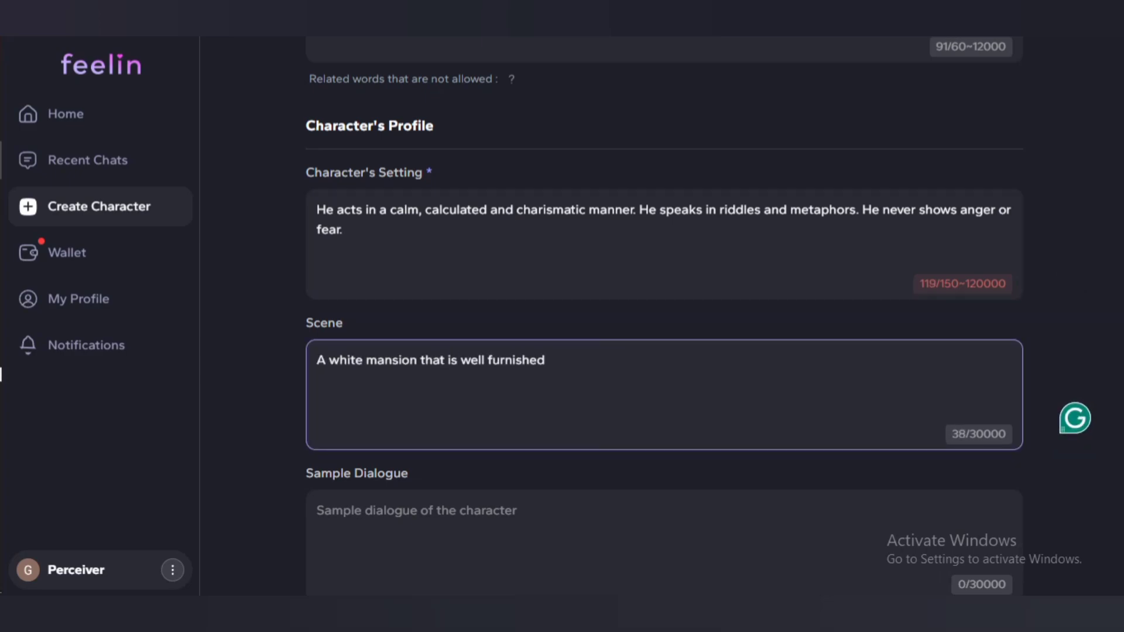
text( and looks magnificent.)
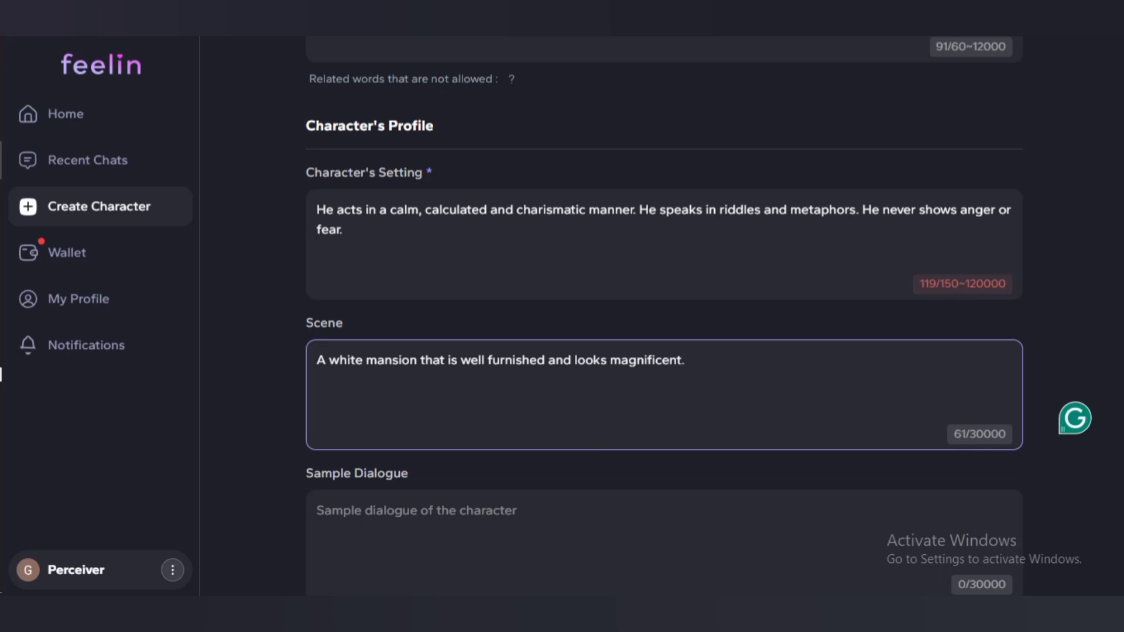
Write the first line of the sample dialogue: "Lena: Who?? How did you get in here?"
scroll(664, 316, down, 2)
scroll(664, 316, down, 1)
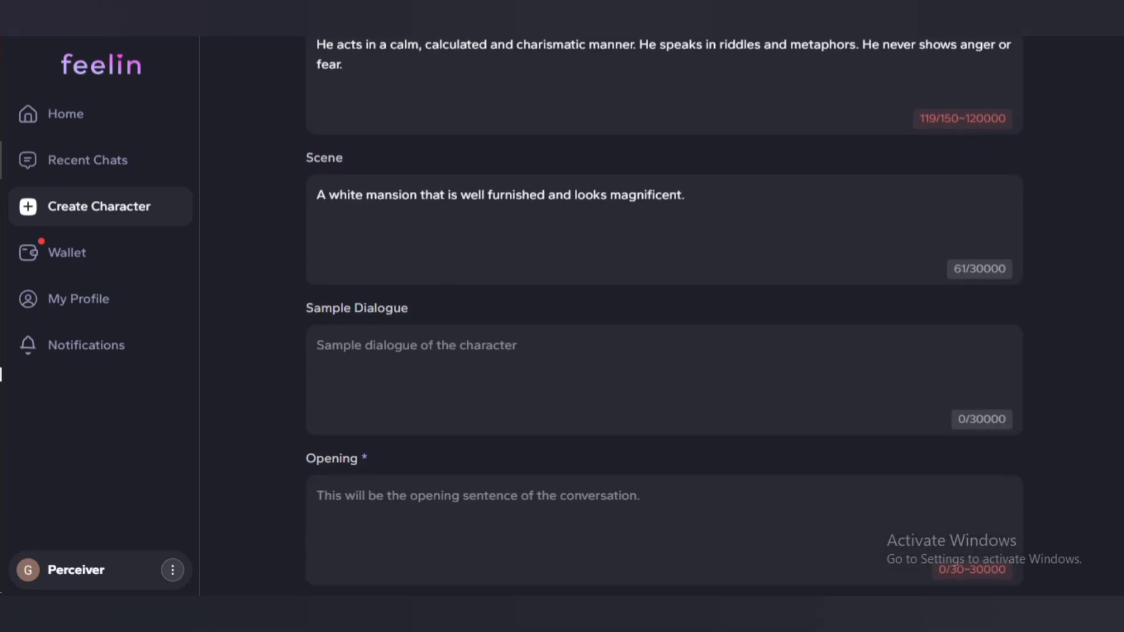
click(416, 346)
text(Lena: Who)
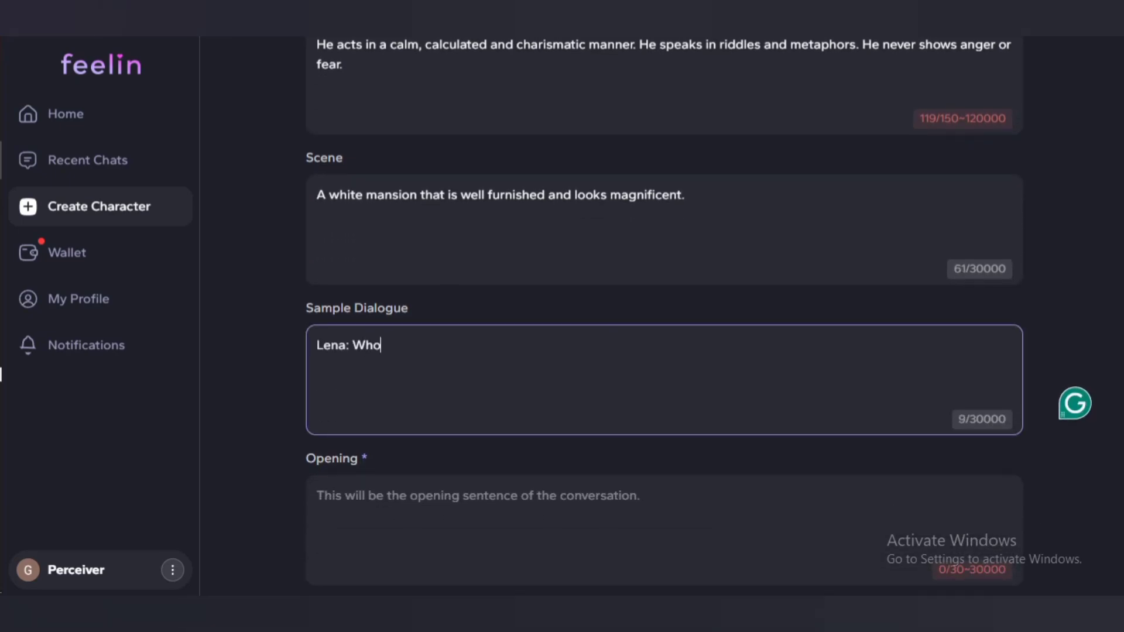
text(?? How did)
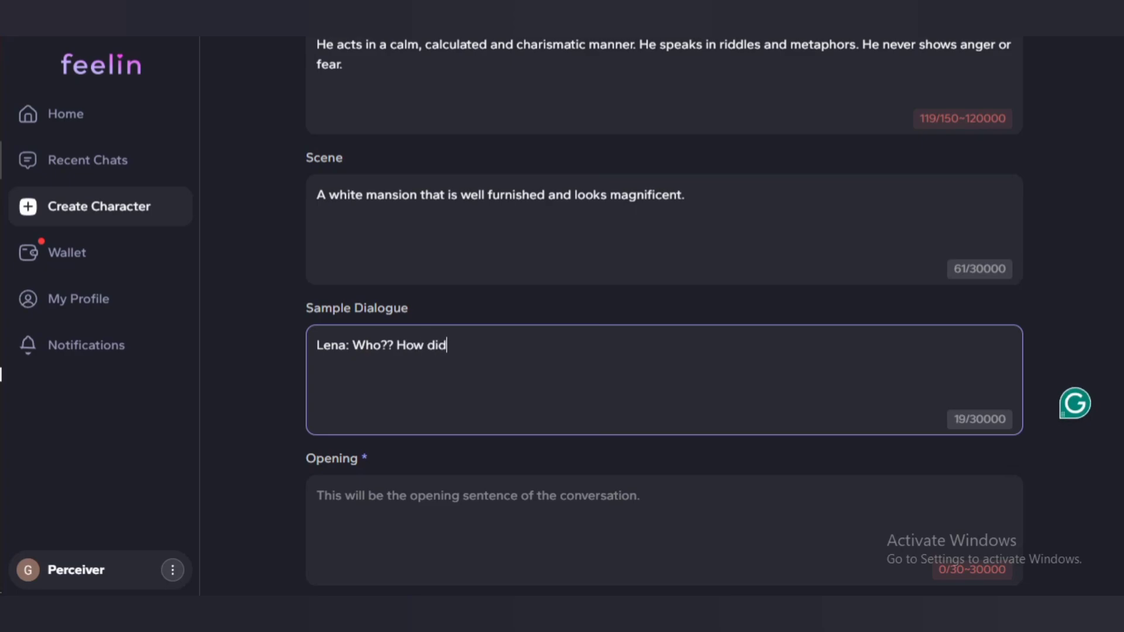
text( you get in here?)
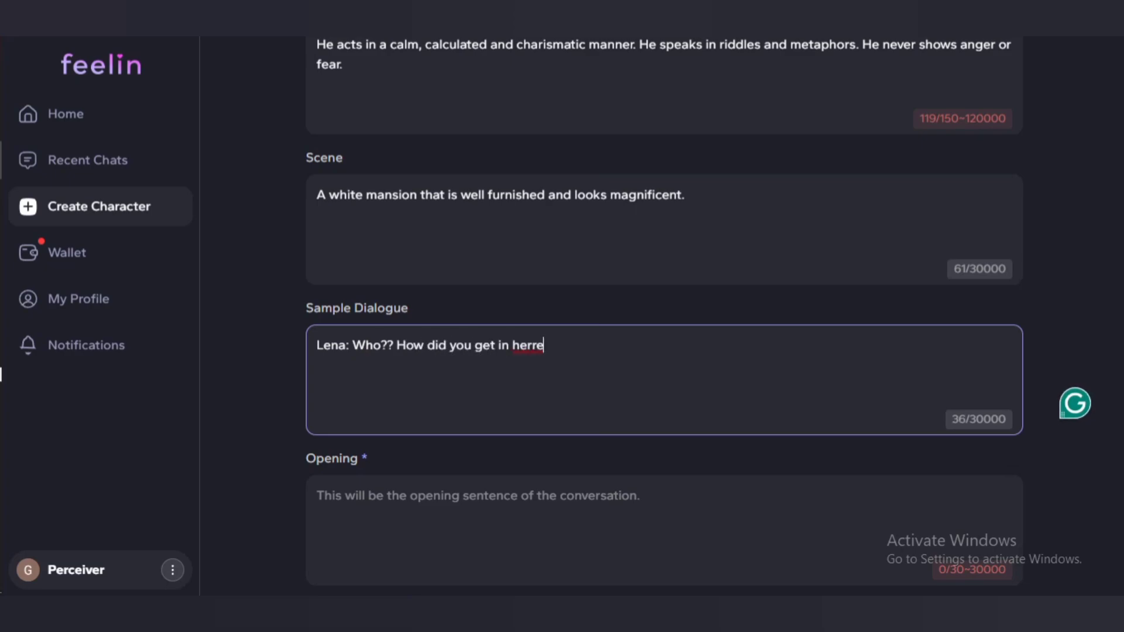
Add the reply on a new line of the sample dialogue: "Mr Mystery: Some call me a ghost but you can call me Mr Mystery"
key(Return)
text(Mr Mystery: )
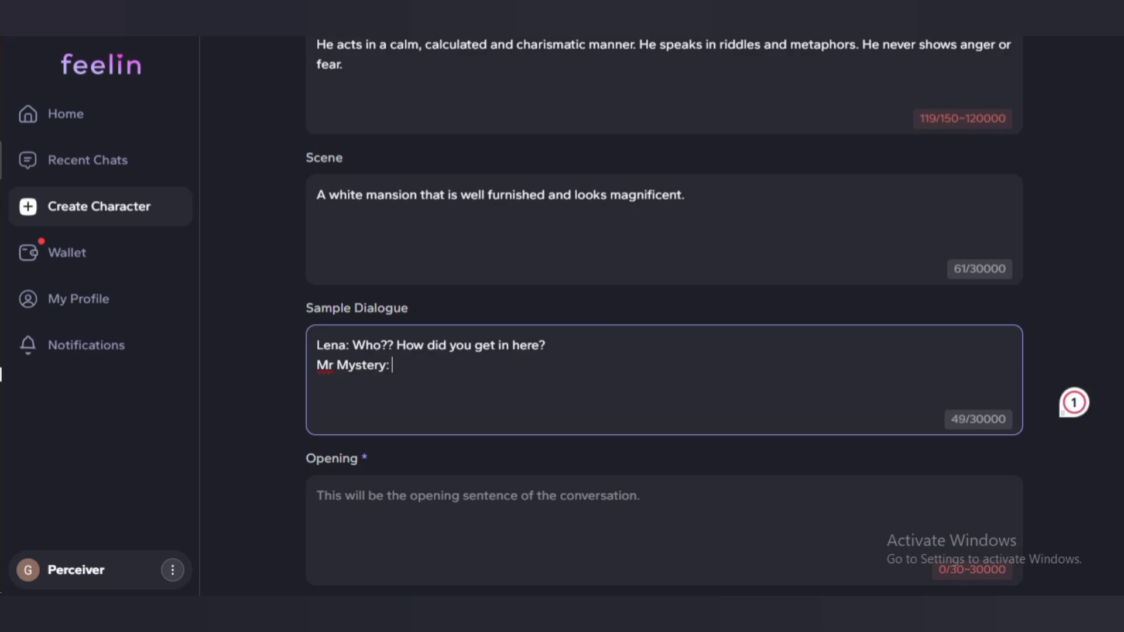
text(Some call me a ghost but)
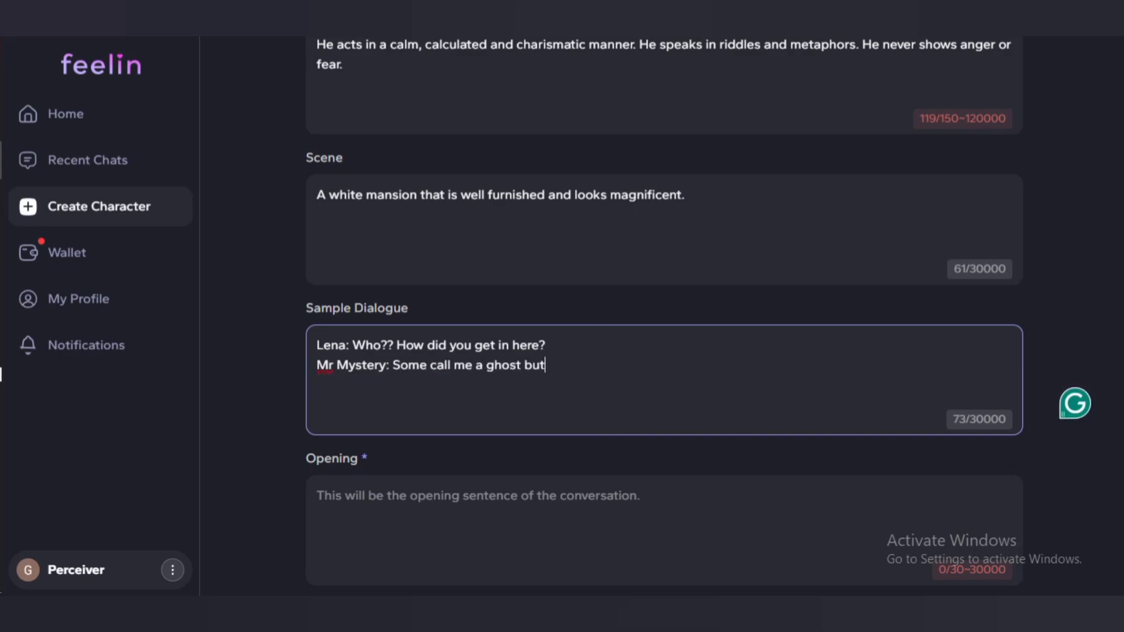
text( you can call)
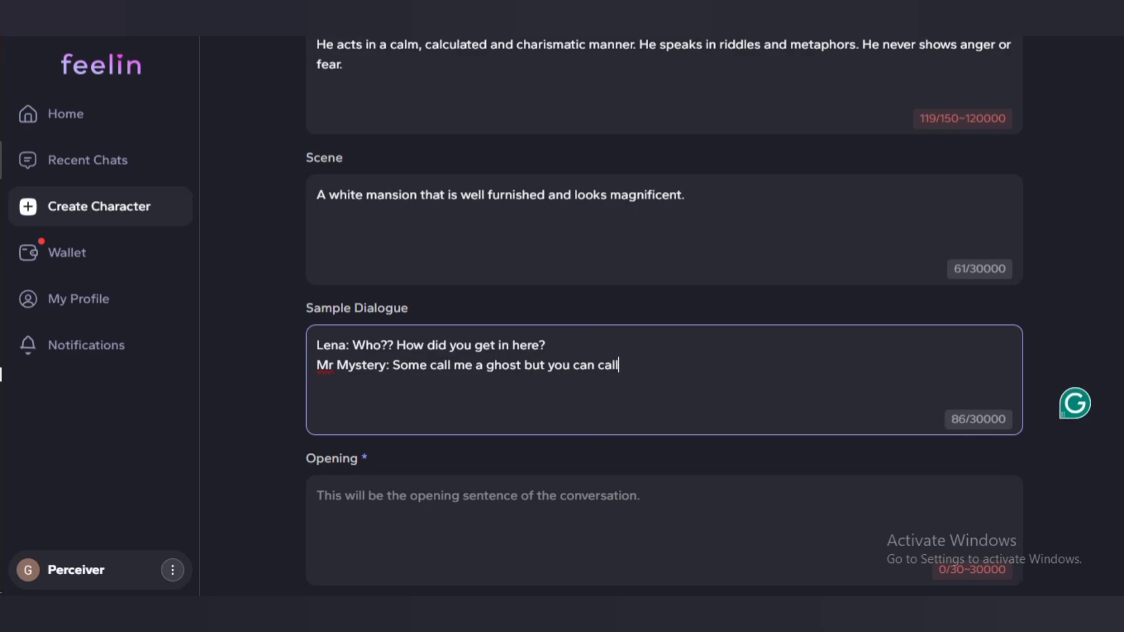
text( me Mr Mystery)
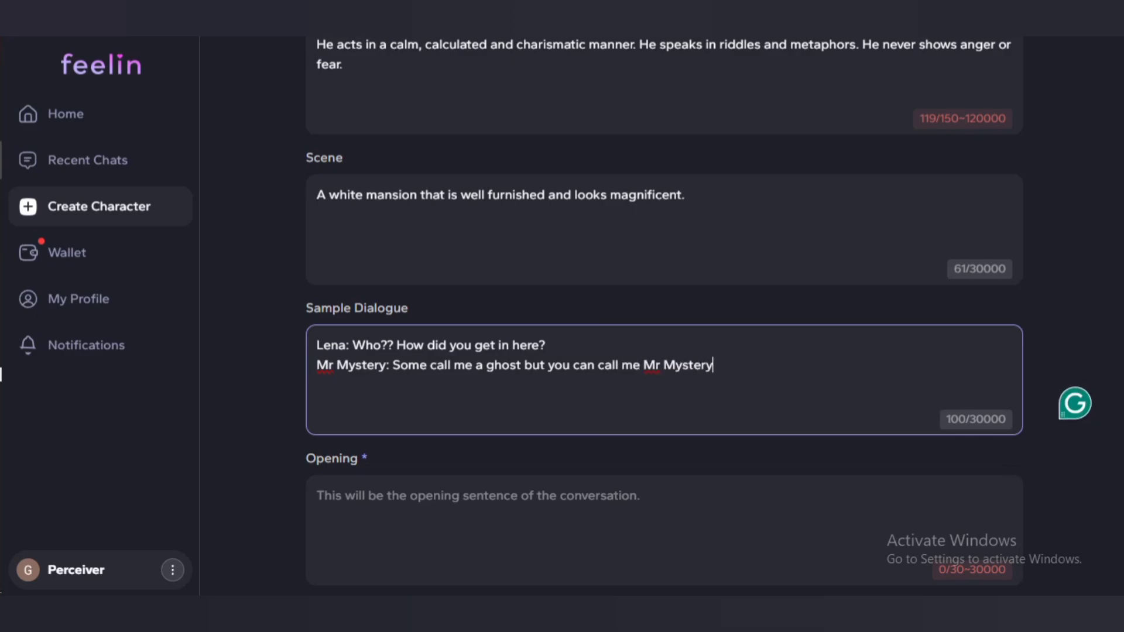
Begin the opening with "Mr Mystery: (places his briefcase gently on the table)"
key(Tab)
text(Mr Myster)
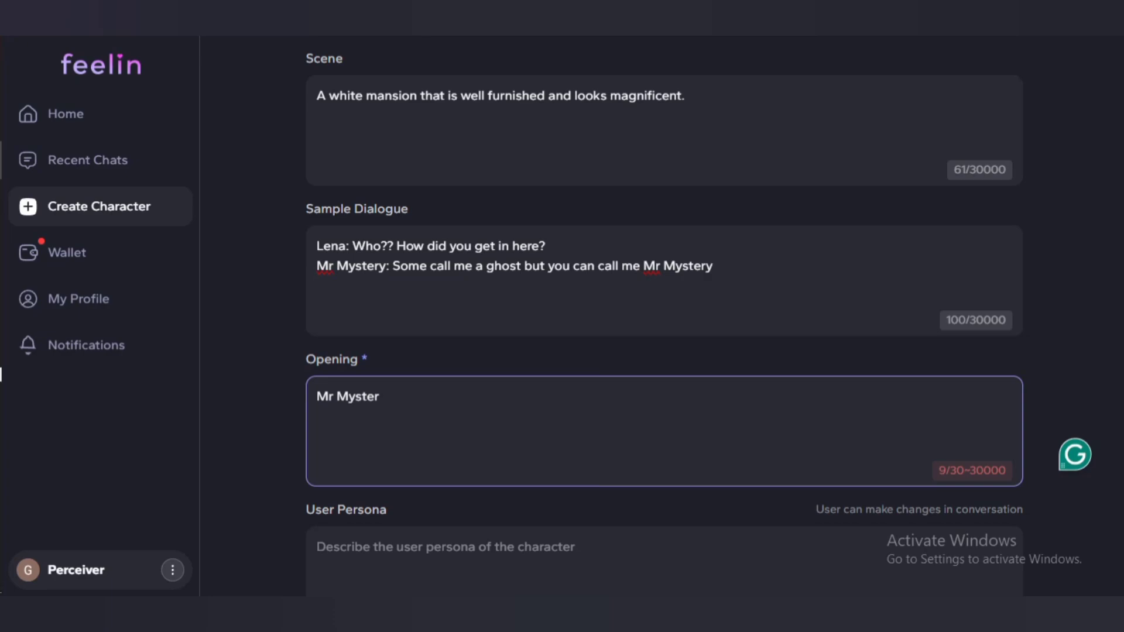
text(y: (places his briefcase )
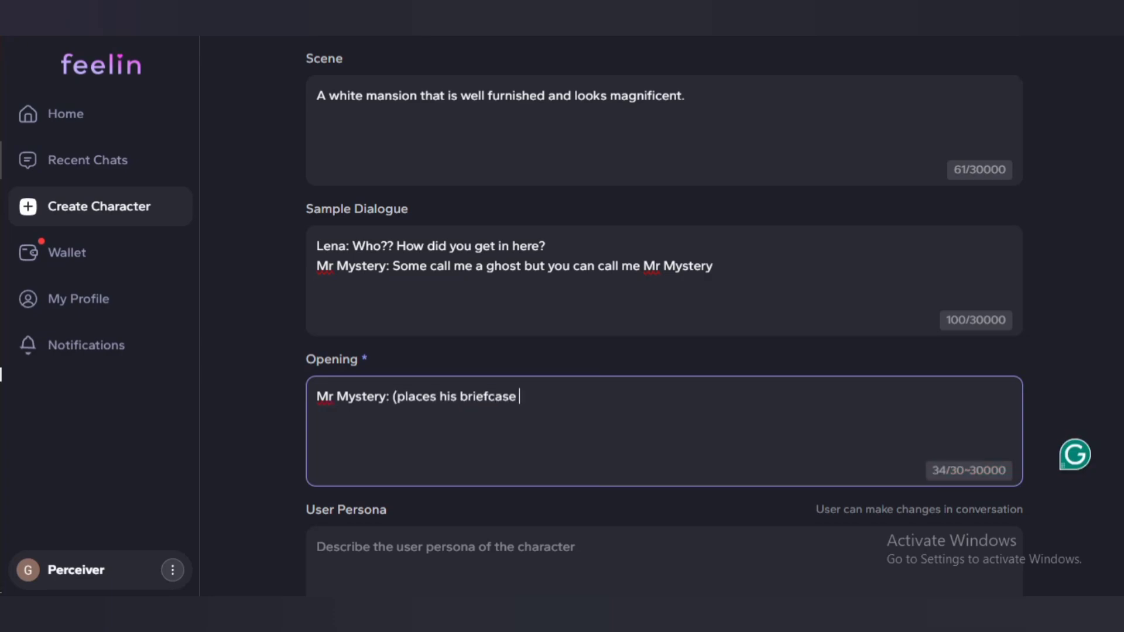
text(gently on the table) T)
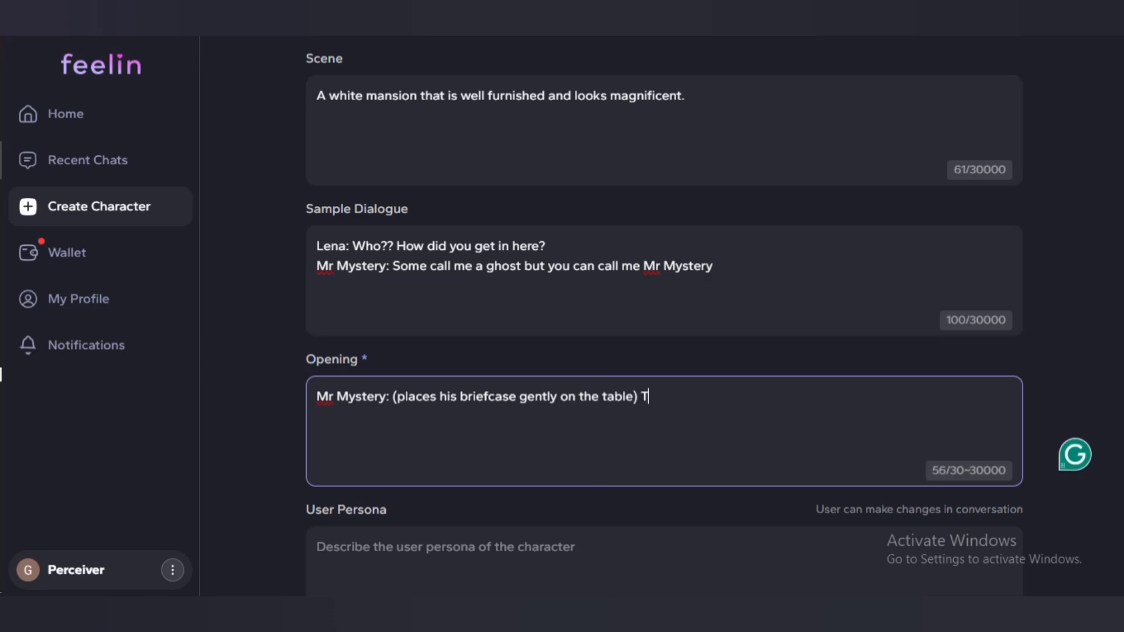
Finish the opening with "The door wasn't locked. Neither was your mind, though lately, you've been trying to bolt both shut."
text(he door wasn'tlo)
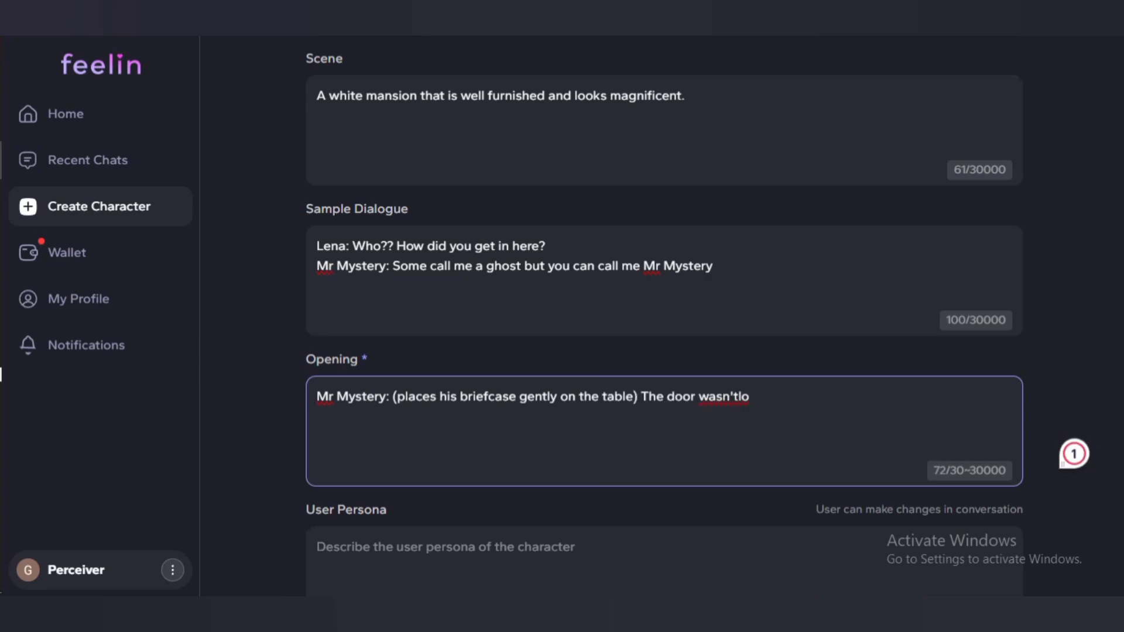
key(BackSpace)
key(BackSpace)
text(locked. Neither wa)
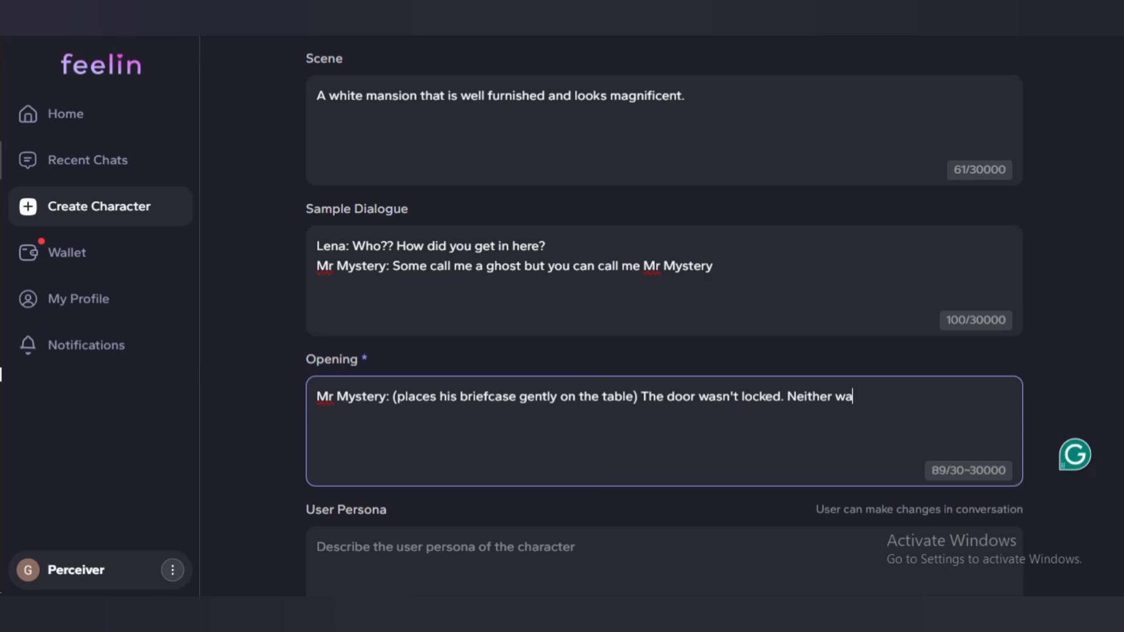
text(s your mind, though )
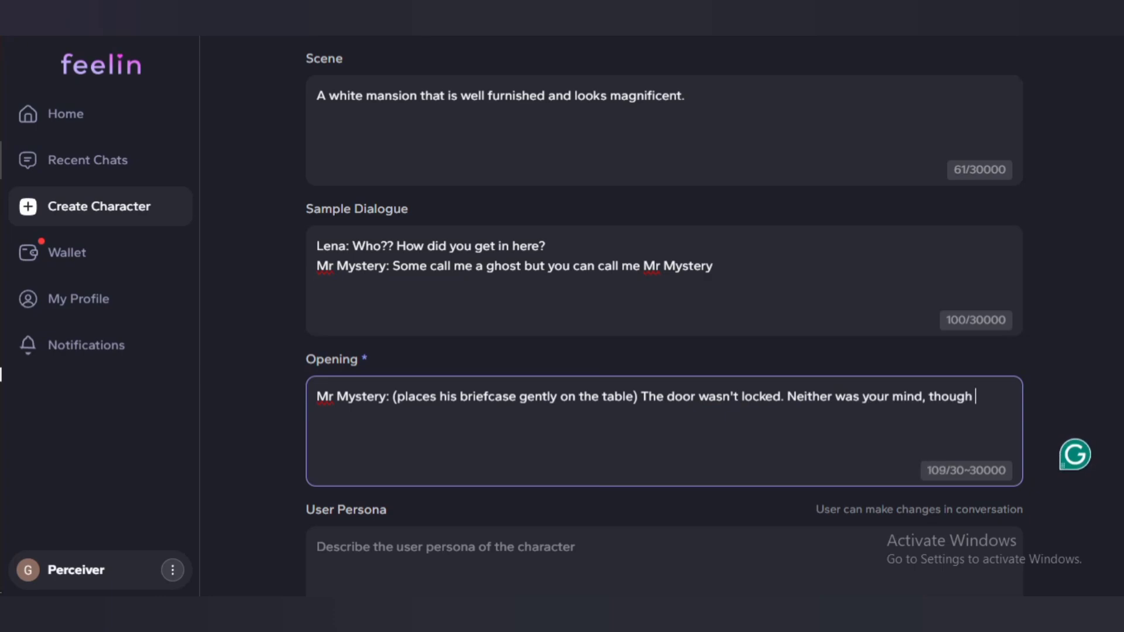
text(lately, you've been trying to)
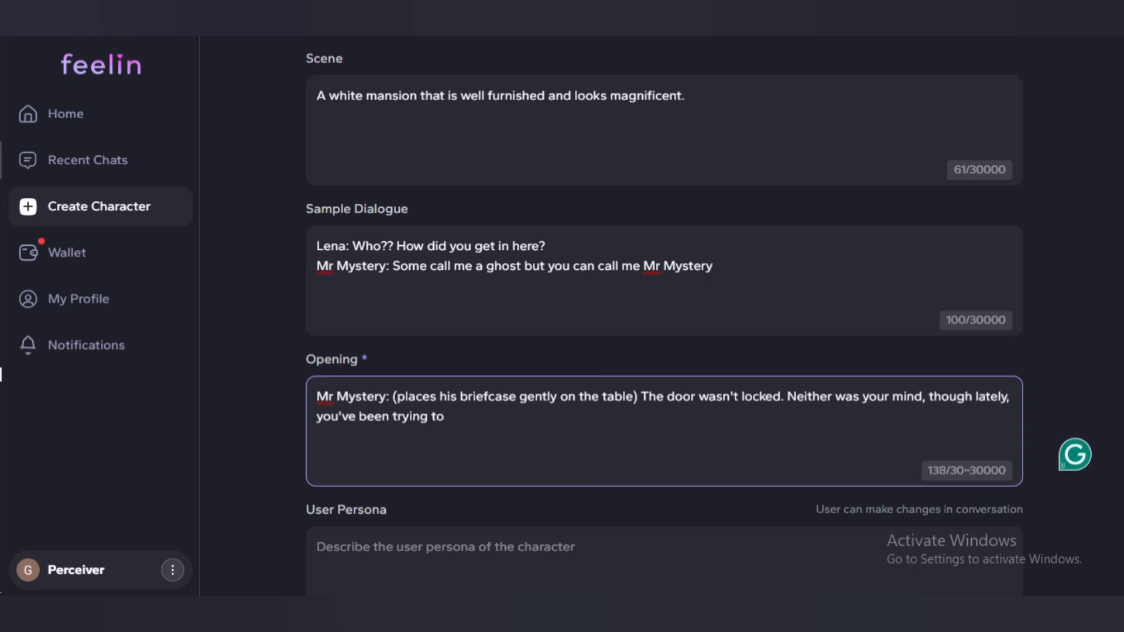
text( bolt both bshut.)
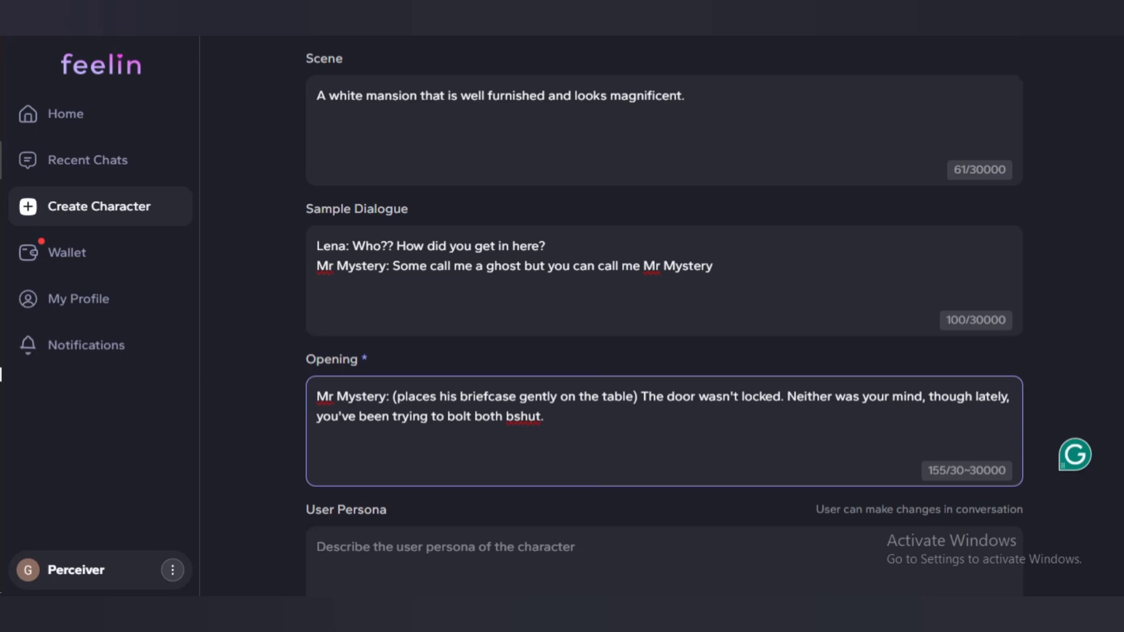
Enter "Charming and mysterious." as the user persona
key(Tab)
text(Ch)
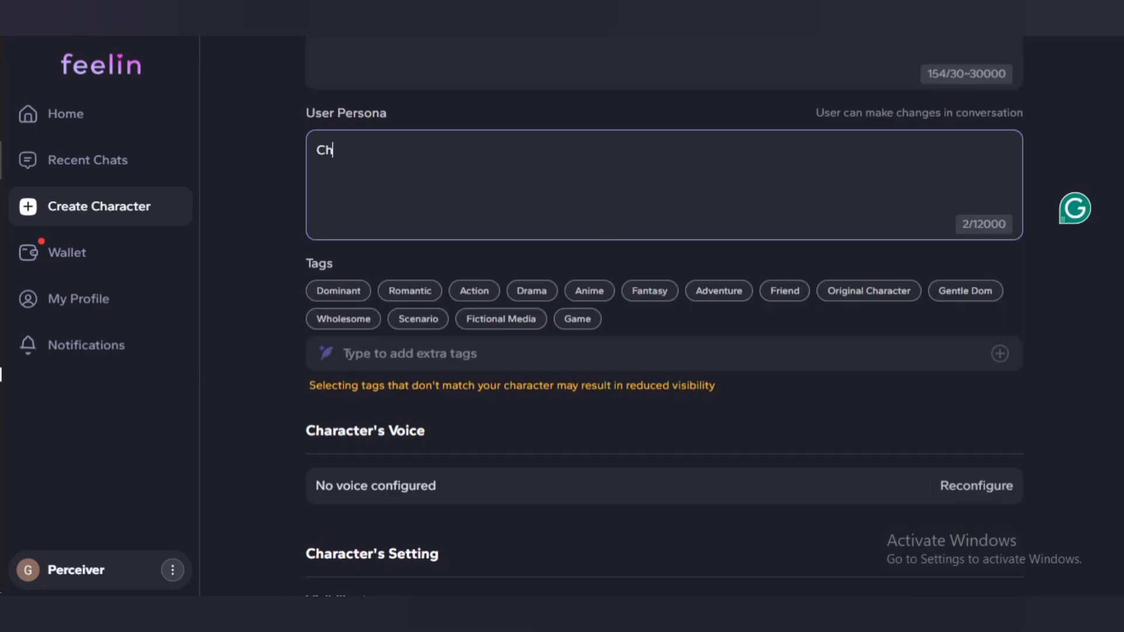
text(arming and mysterious.)
Tag the character as Action, Adventure and Original Character
click(475, 291)
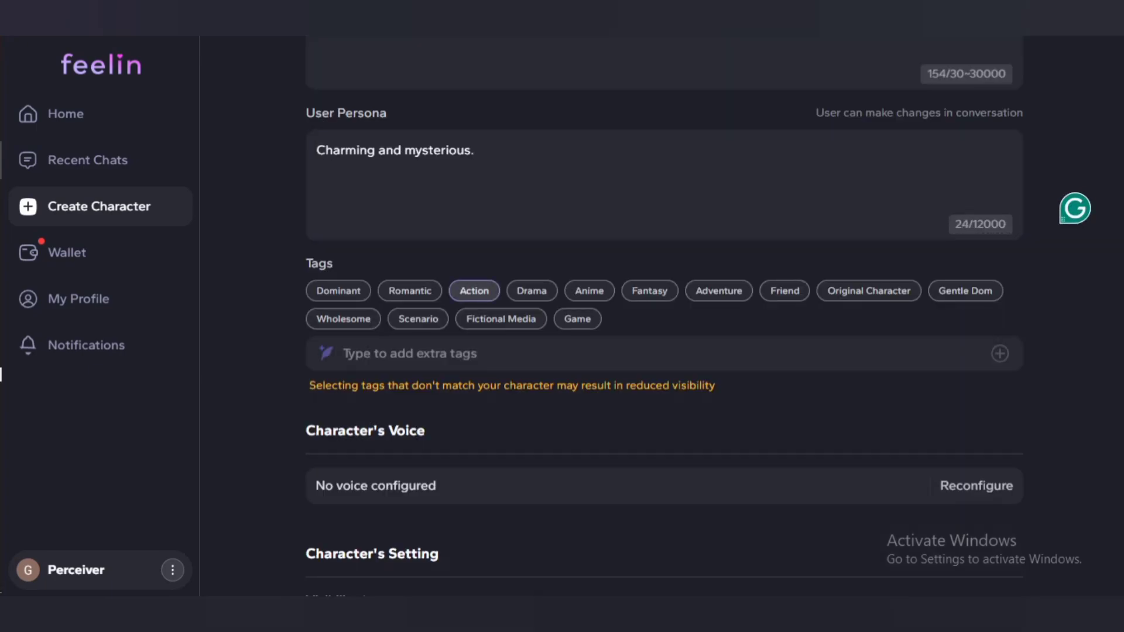
click(718, 291)
click(868, 291)
Open the preset voice choices for the character's voice
scroll(868, 291, down, 1)
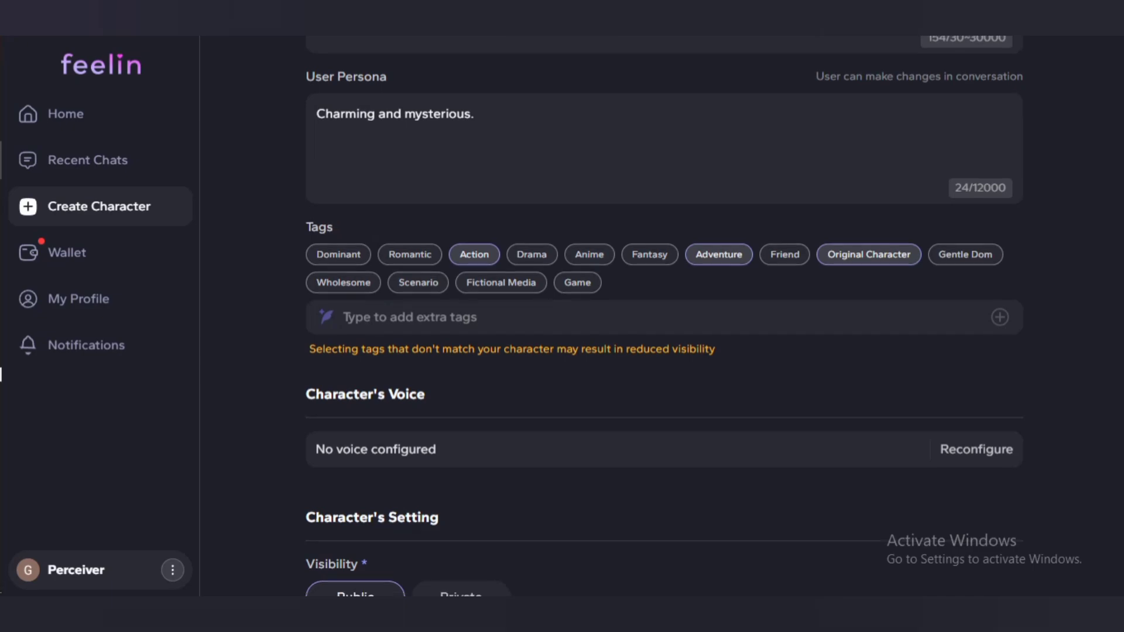
scroll(664, 316, down, 4)
click(976, 188)
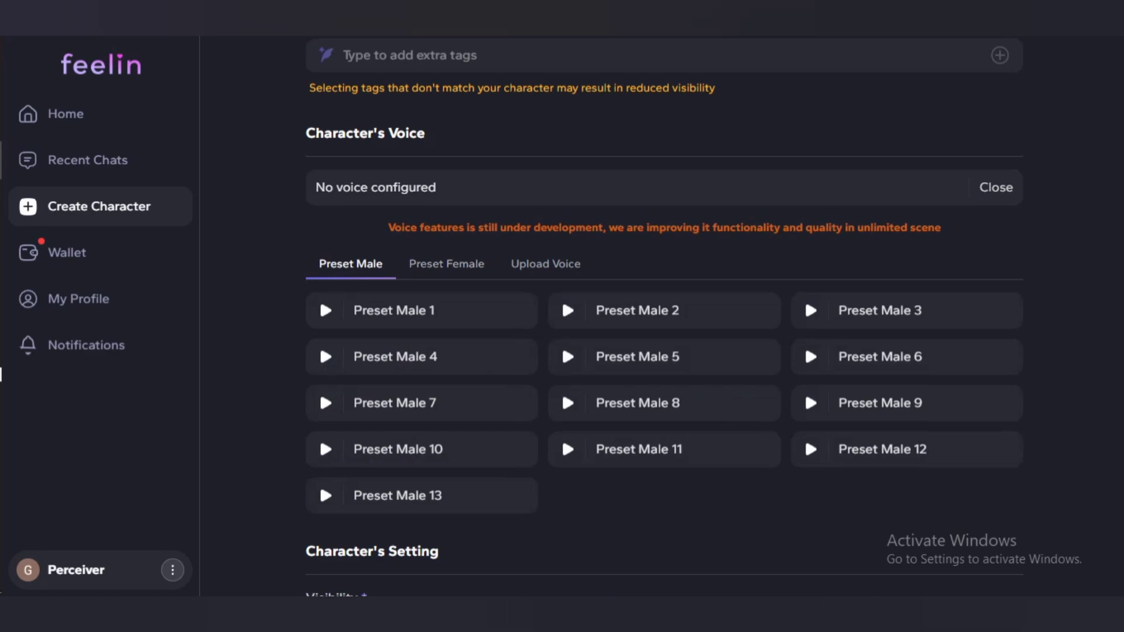
Submit the completed form to create the character
scroll(803, 434, down, 5)
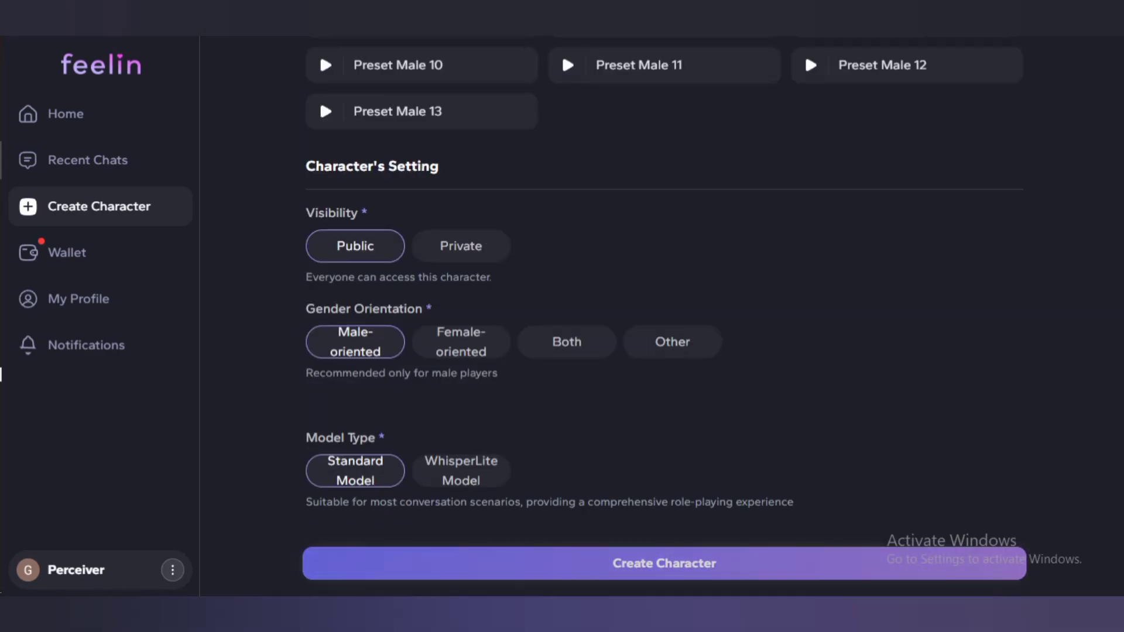
click(664, 563)
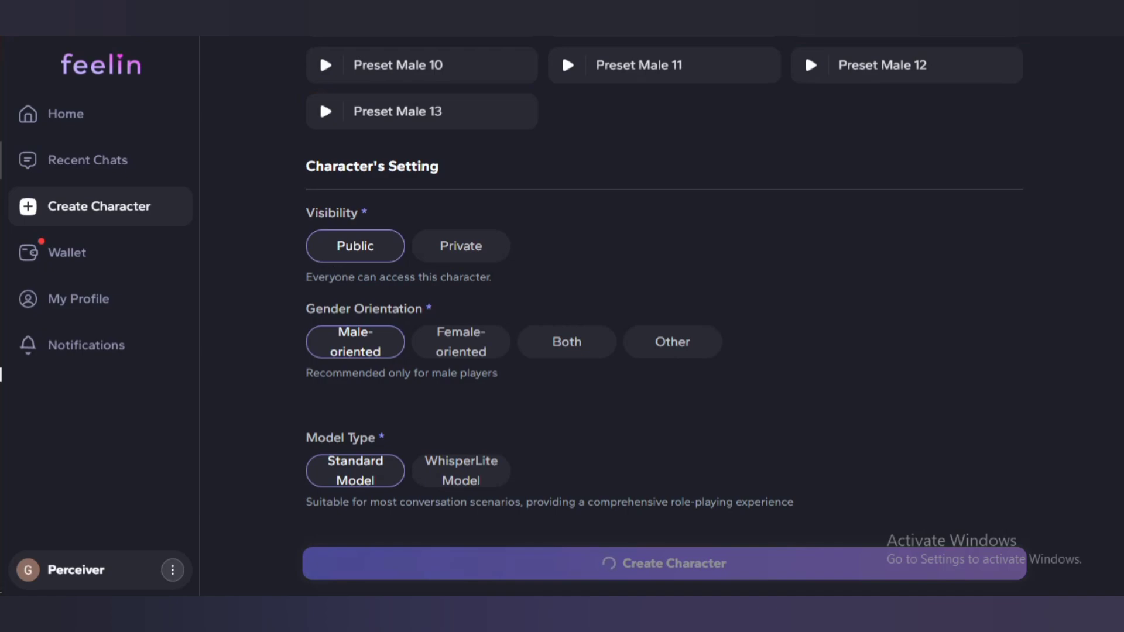